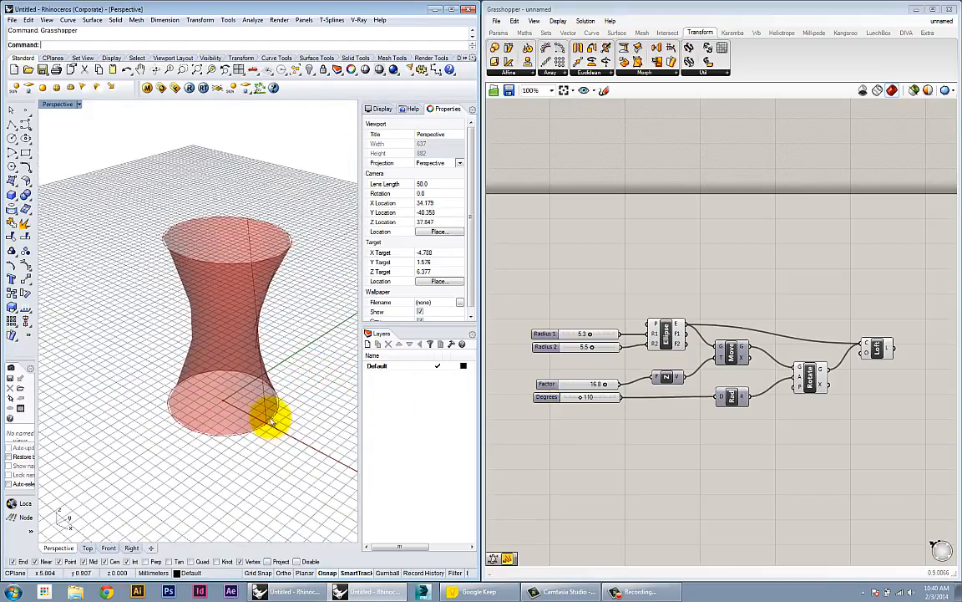
left_click(672, 341)
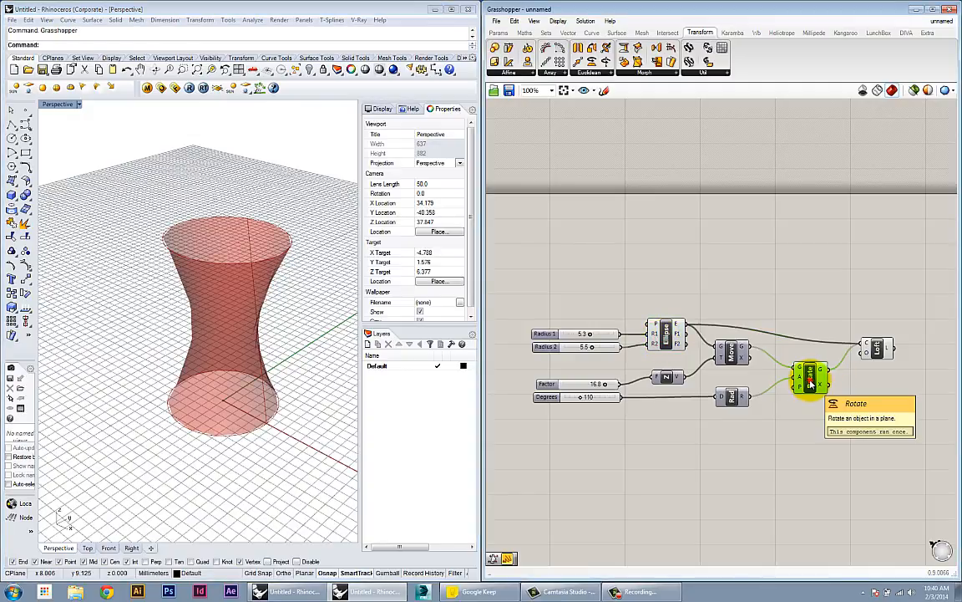
left_click(805, 415)
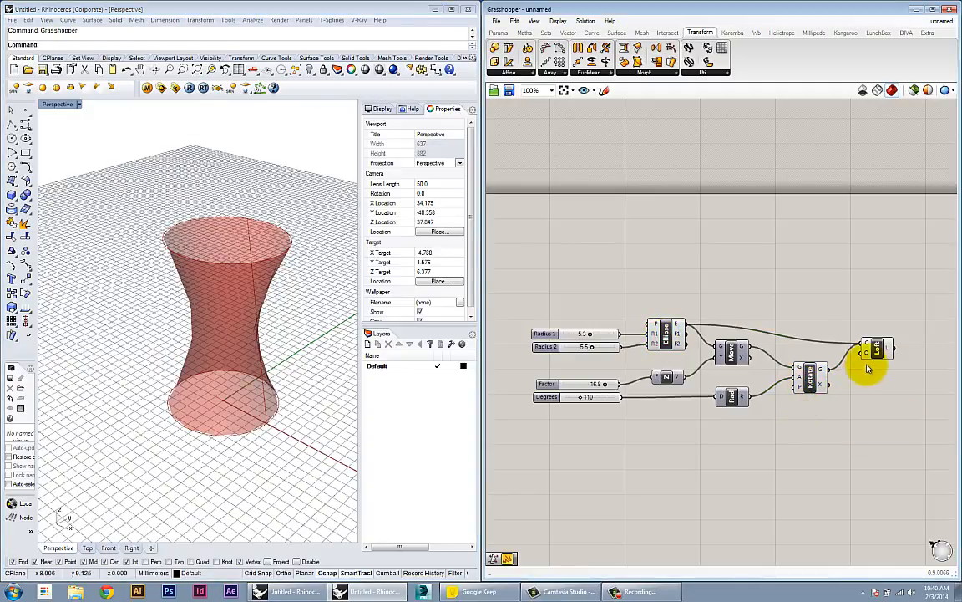
left_click(809, 374)
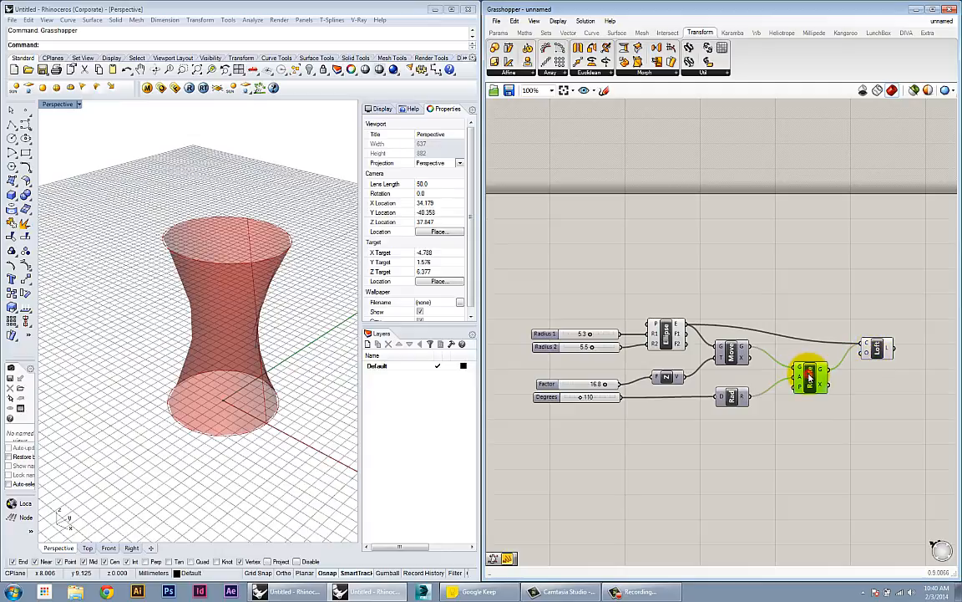
right_click_drag(783, 462, 780, 445)
left_click(777, 441)
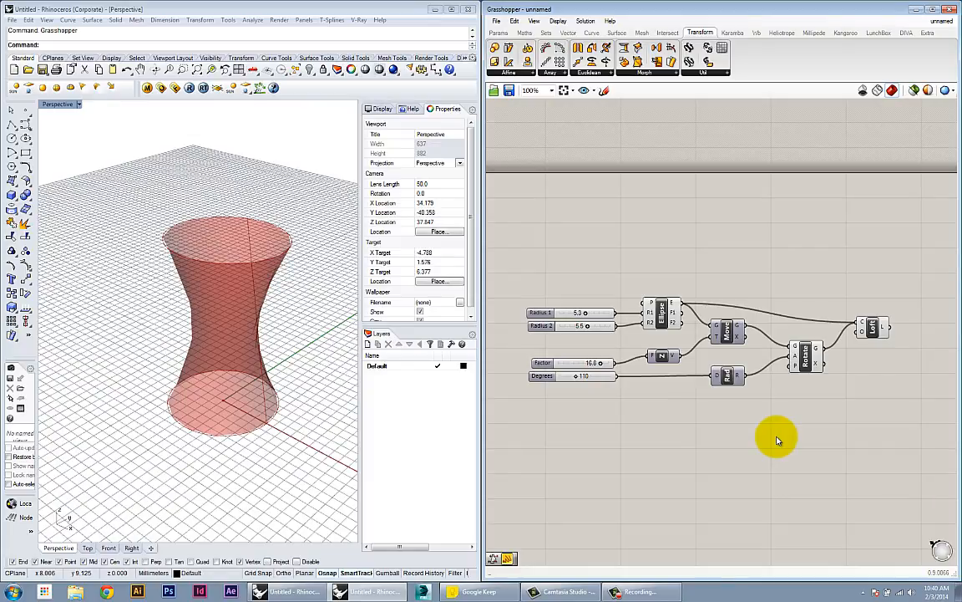
Add a Series component to the canvas below the Degrees slider and Unit Z component.
right_click_drag(699, 451, 688, 454)
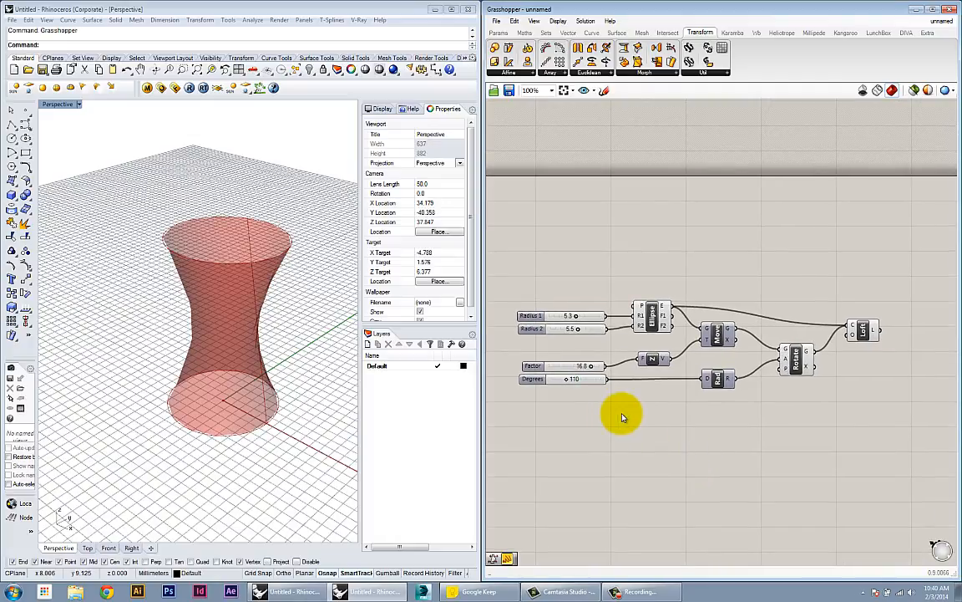
double_click(623, 425)
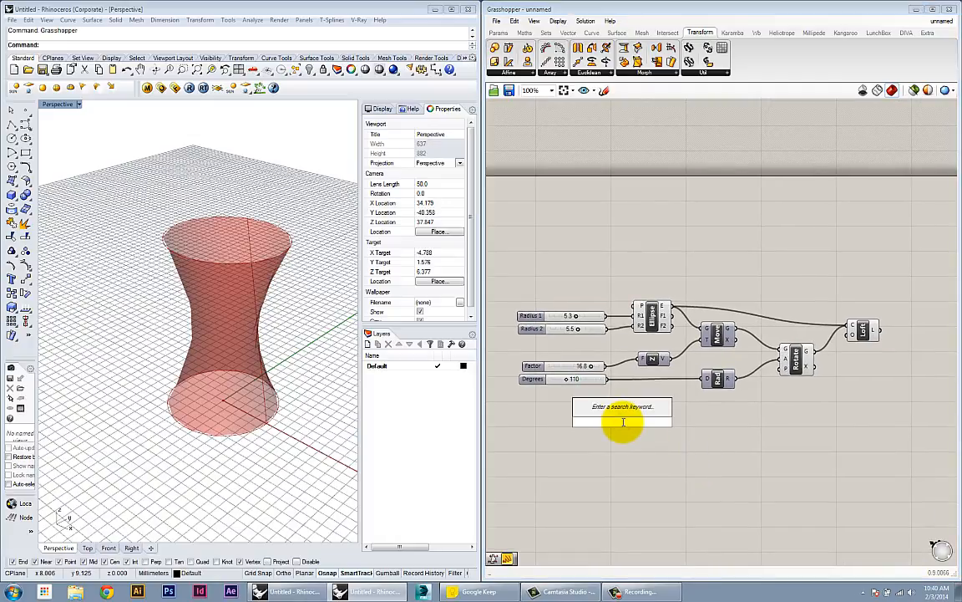
type("series")
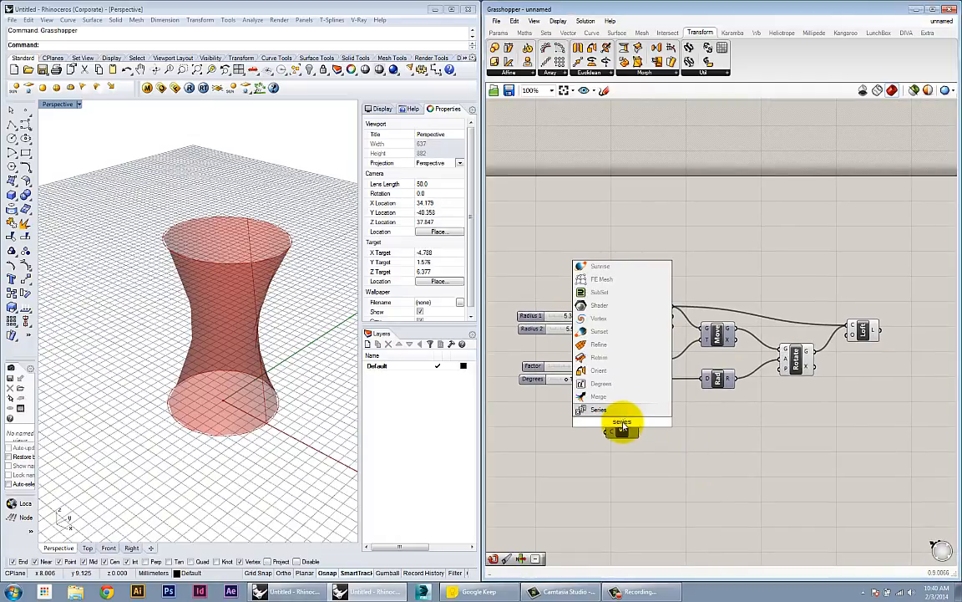
key("Return")
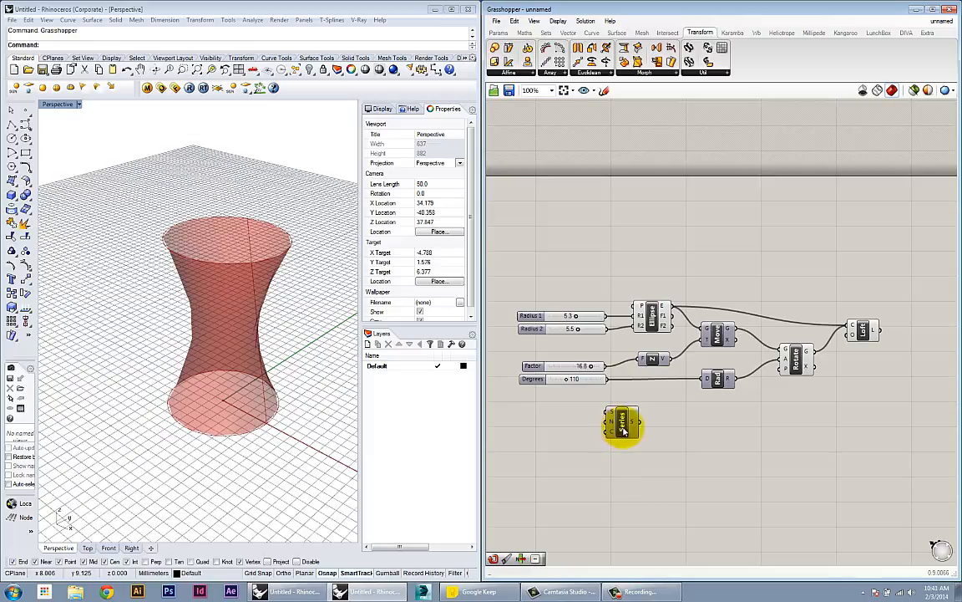
scroll(618, 431, "up", 2)
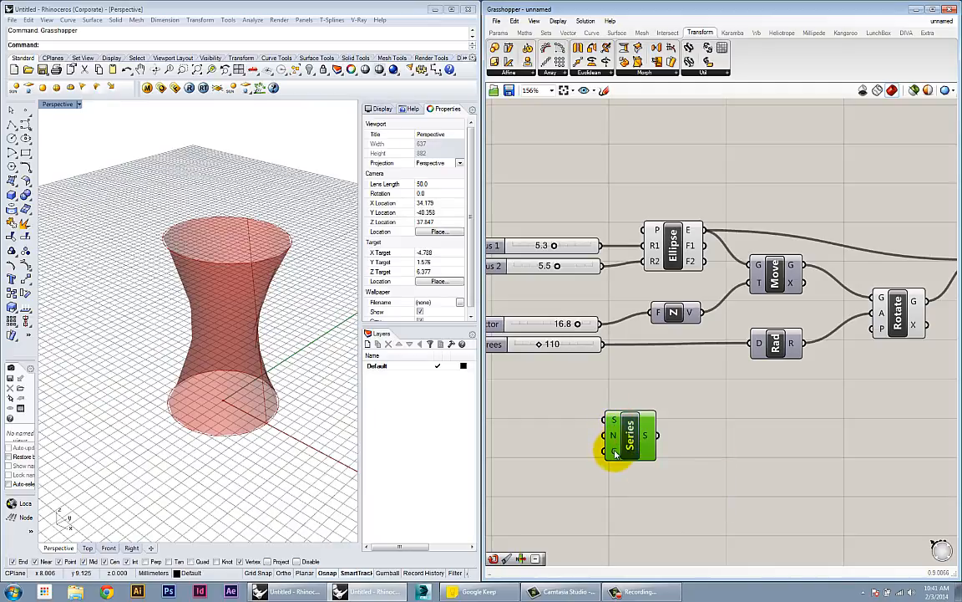
right_click_drag(614, 451, 627, 454)
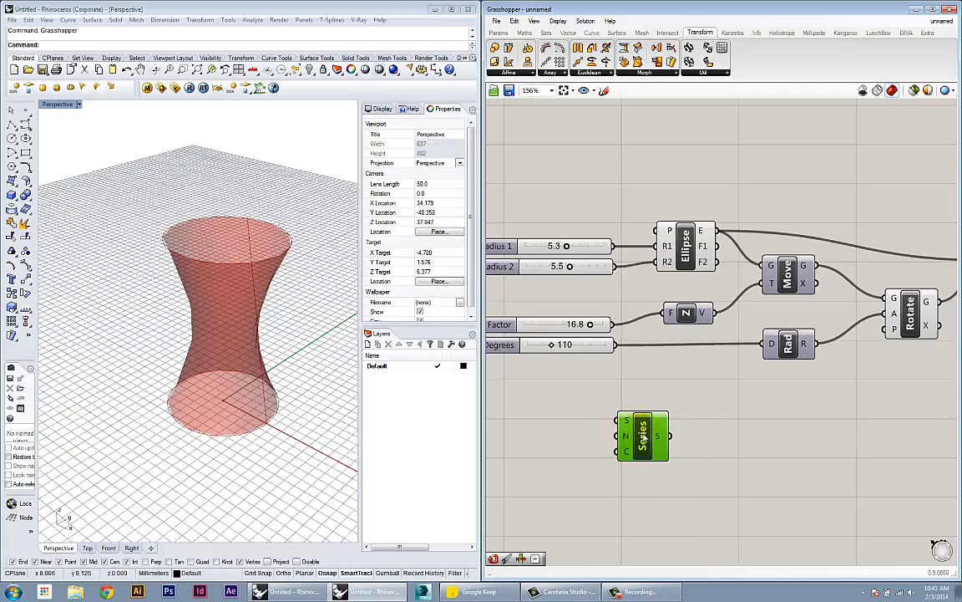
right_click_drag(592, 425, 649, 429)
scroll(648, 429, "down", 1)
scroll(602, 432, "up", 1)
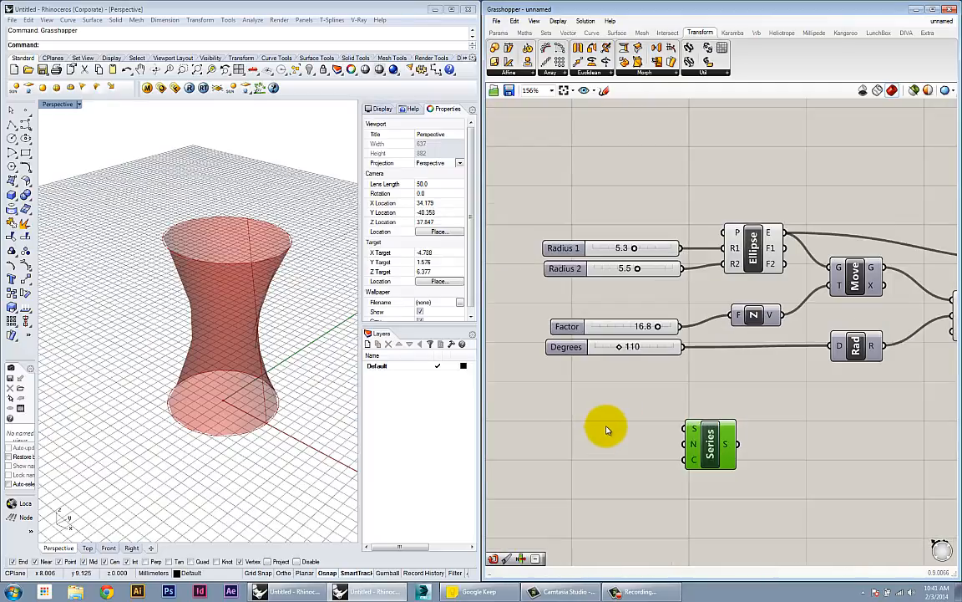
left_click_drag(698, 439, 685, 435)
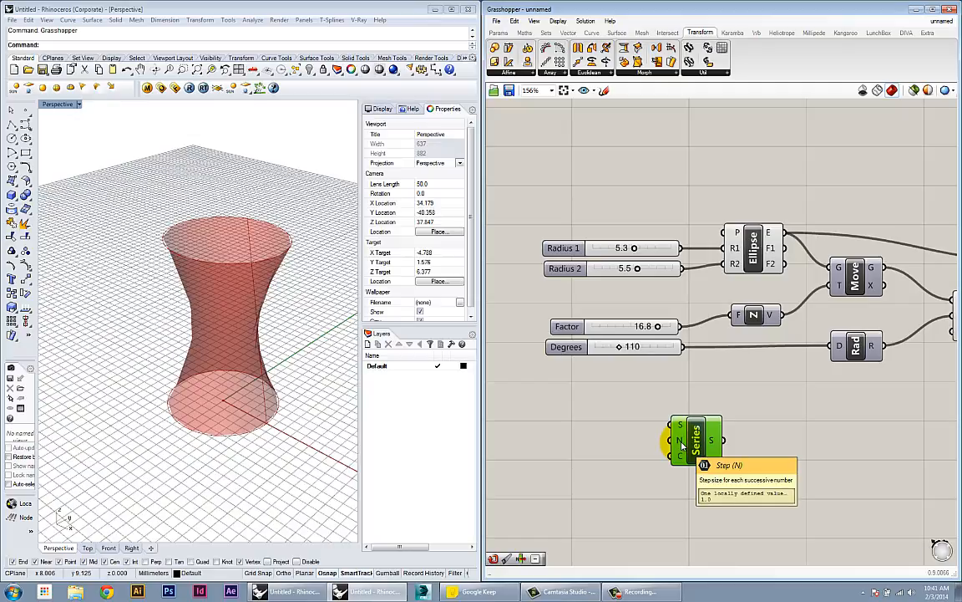
Create a number slider set to 2.0 and connect it to the Series component's Step (N) input.
double_click(587, 436)
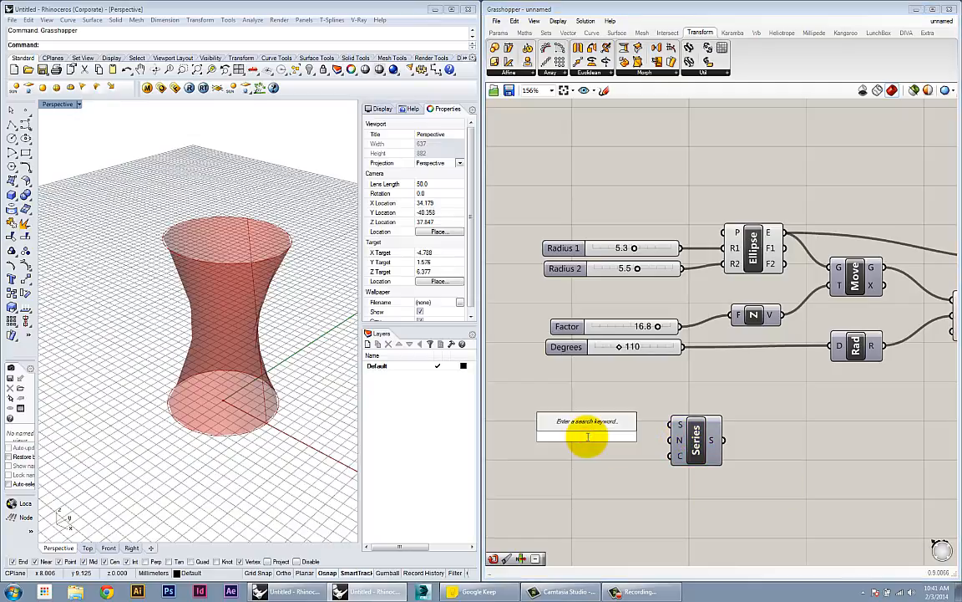
type("2")
key("Return")
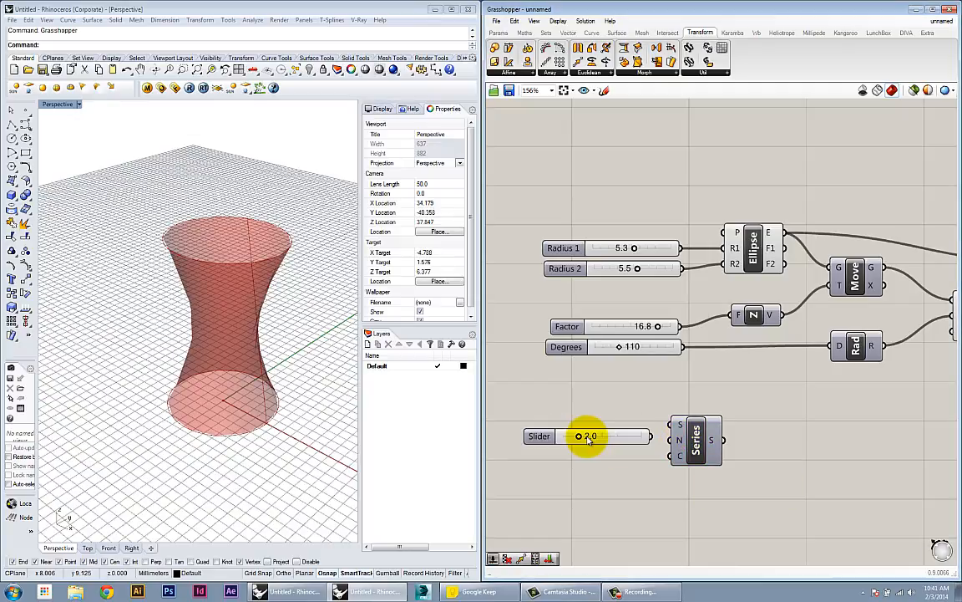
left_click(618, 441)
left_click_drag(623, 441, 669, 442)
left_click_drag(602, 440, 628, 445)
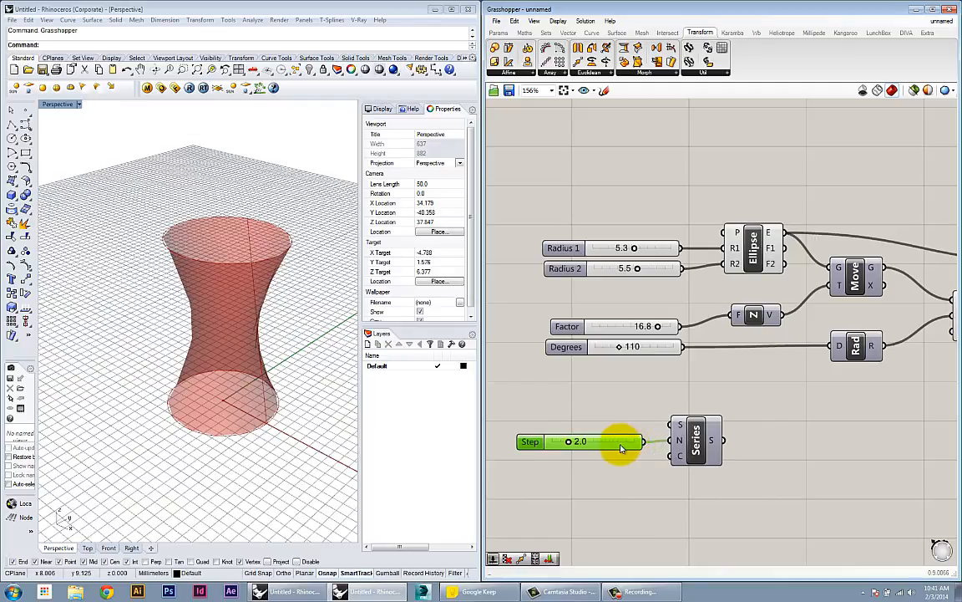
right_click_drag(632, 465, 613, 455)
mouse_move(554, 432)
left_mouse_down()
mouse_move(575, 434)
mouse_move(556, 436)
left_mouse_up()
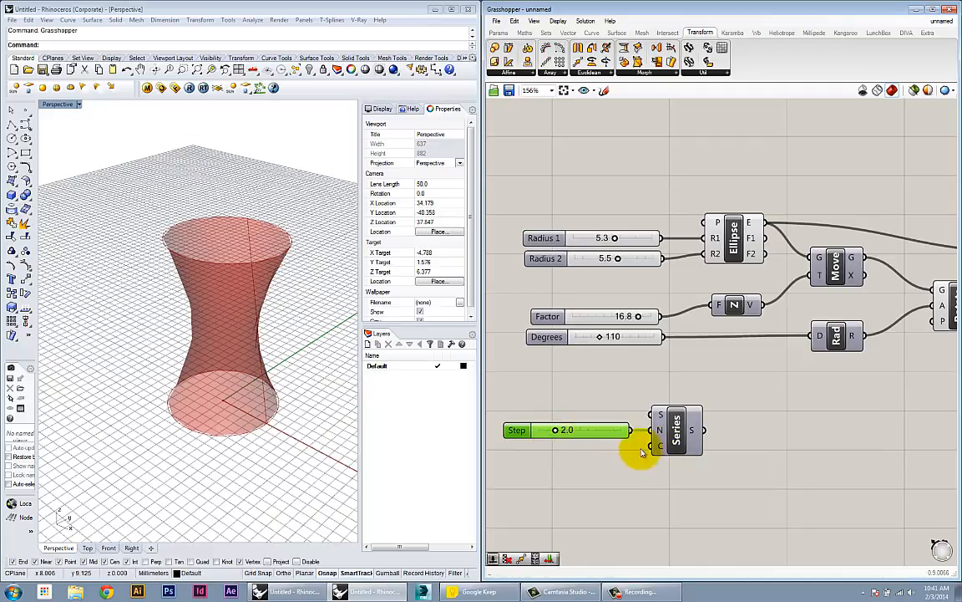
mouse_move(674, 444)
left_mouse_down()
mouse_move(683, 451)
mouse_move(674, 452)
left_mouse_up()
Create an integer slider set to 20 and connect it to the Series component's Count (C) input.
left_click(608, 464)
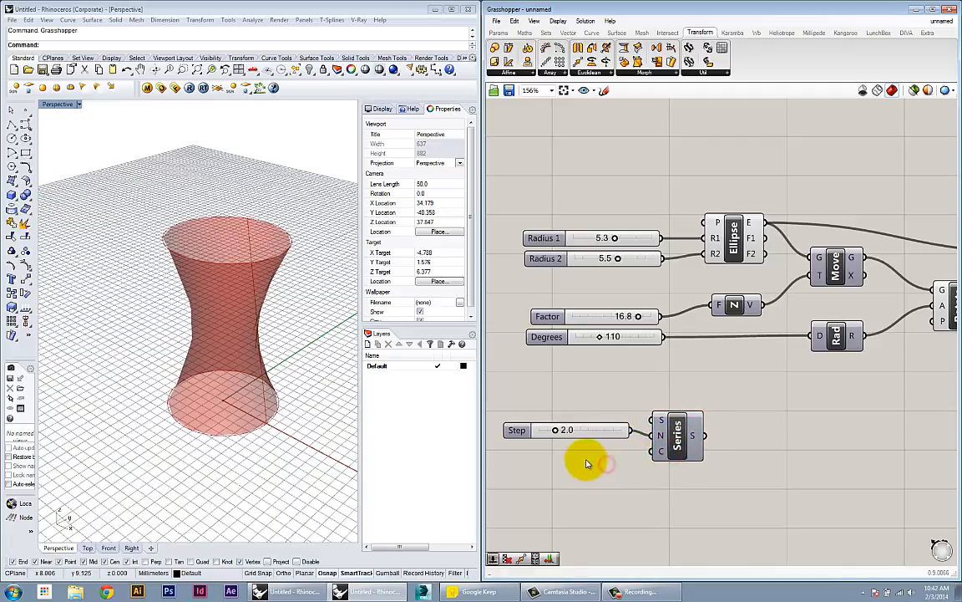
double_click(587, 462)
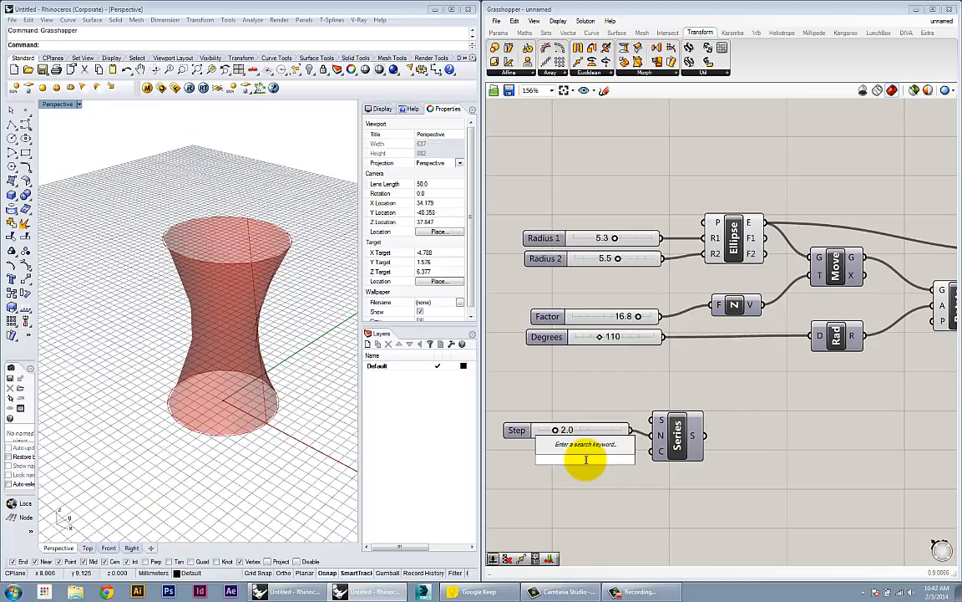
type("20")
key("Return")
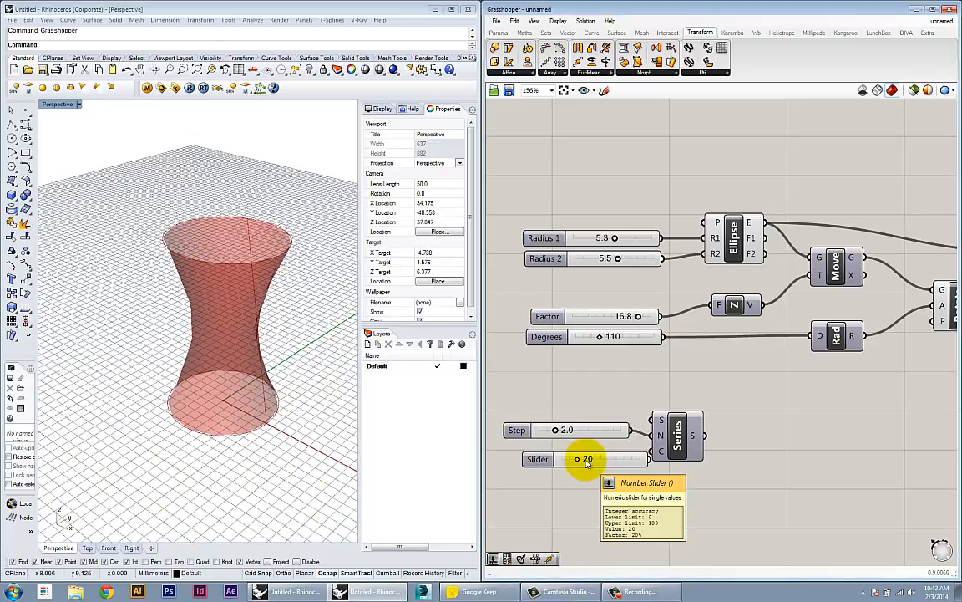
left_click(584, 458)
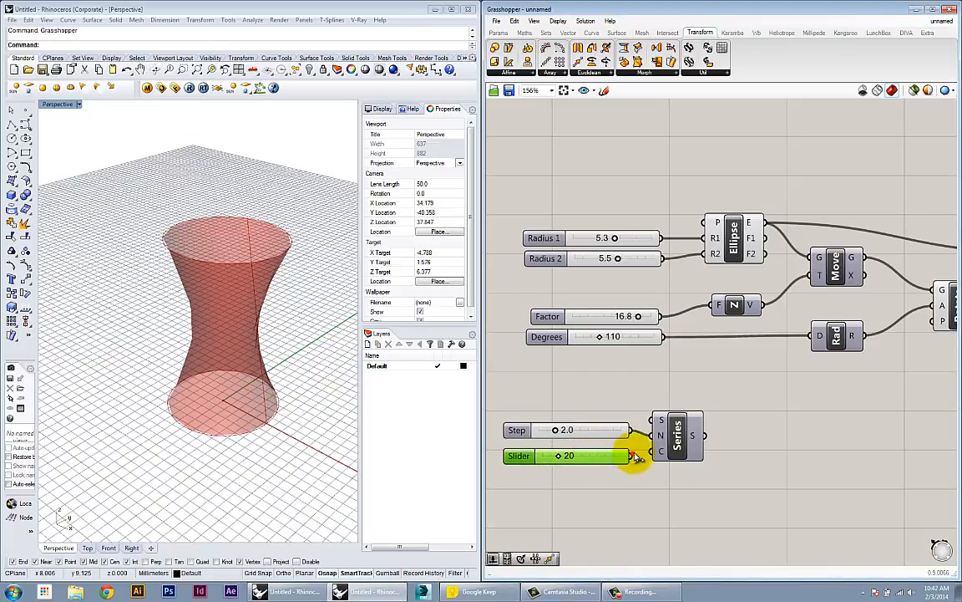
left_click_drag(632, 456, 652, 451)
right_click_drag(697, 441, 677, 416)
mouse_move(676, 416)
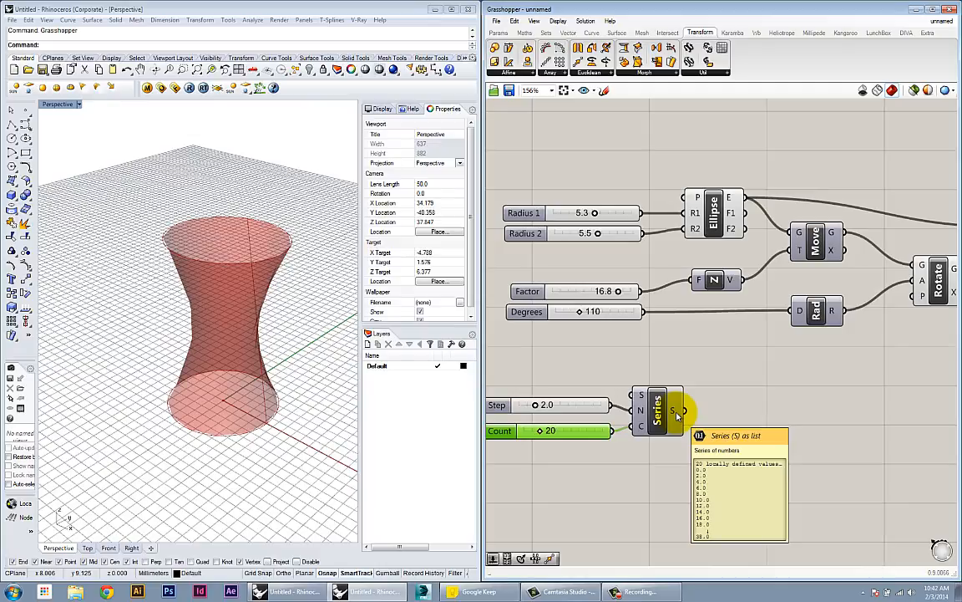
Rename the slider feeding the Series step input to "Floor to Floor".
right_click_drag(565, 405, 601, 413)
left_click_drag(676, 422, 685, 422)
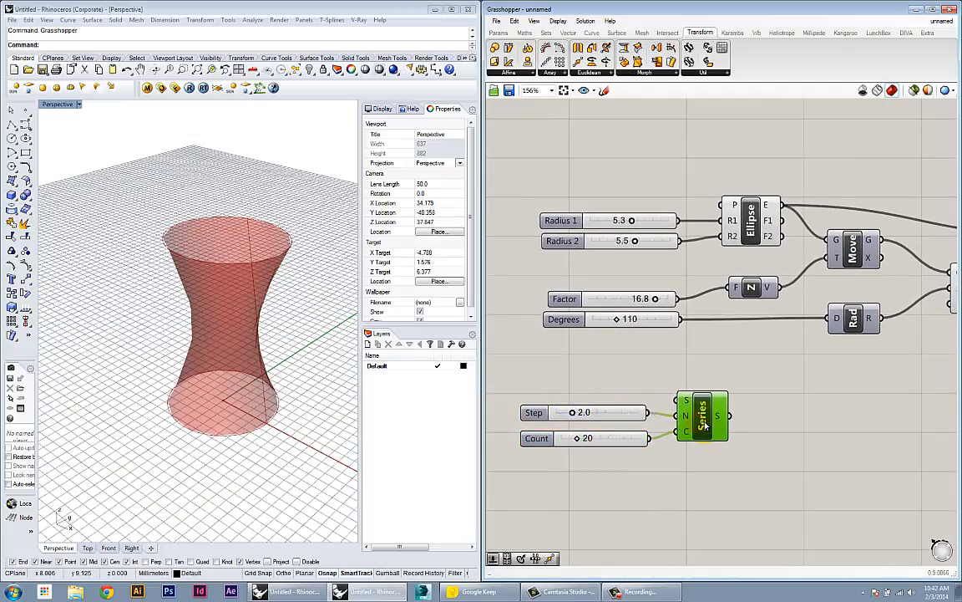
right_click_drag(661, 380, 666, 385)
right_click_drag(571, 423, 608, 426)
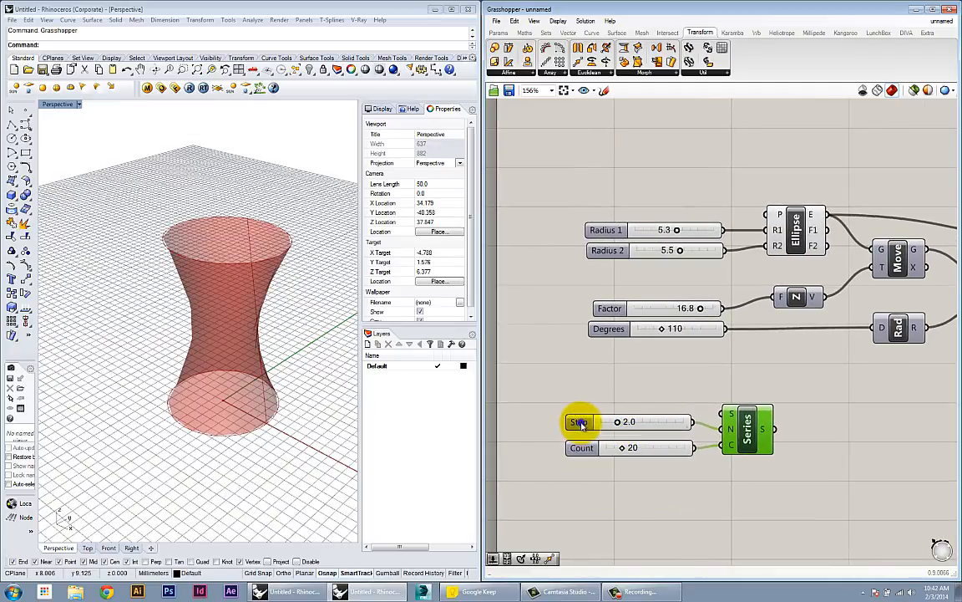
right_click(585, 422)
left_click(613, 428)
type("Floor to Floor")
key("Return")
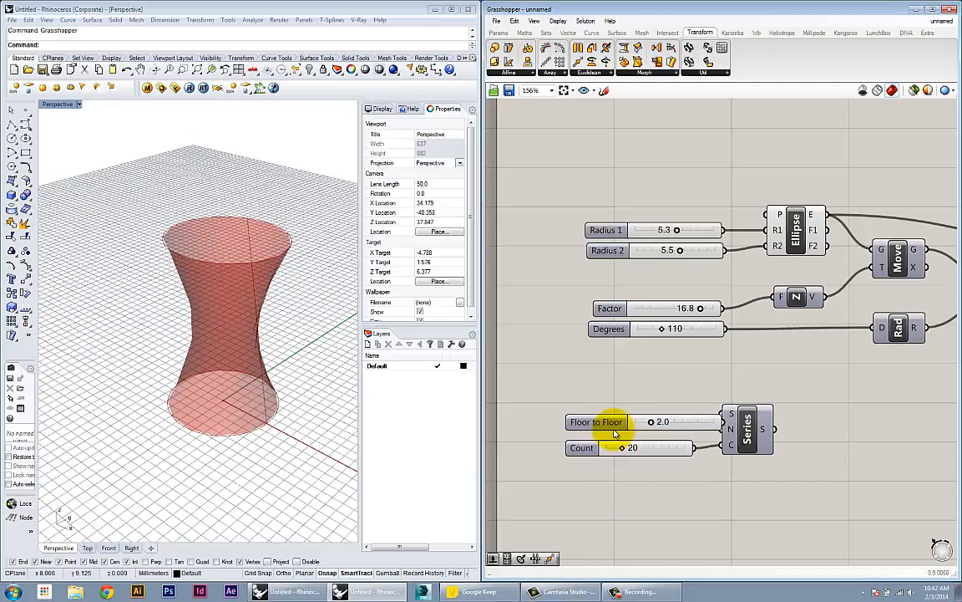
Rename the Series count slider to "Number of Floors" and move both sliders clear of the Series component.
right_click(581, 447)
type("Floors")
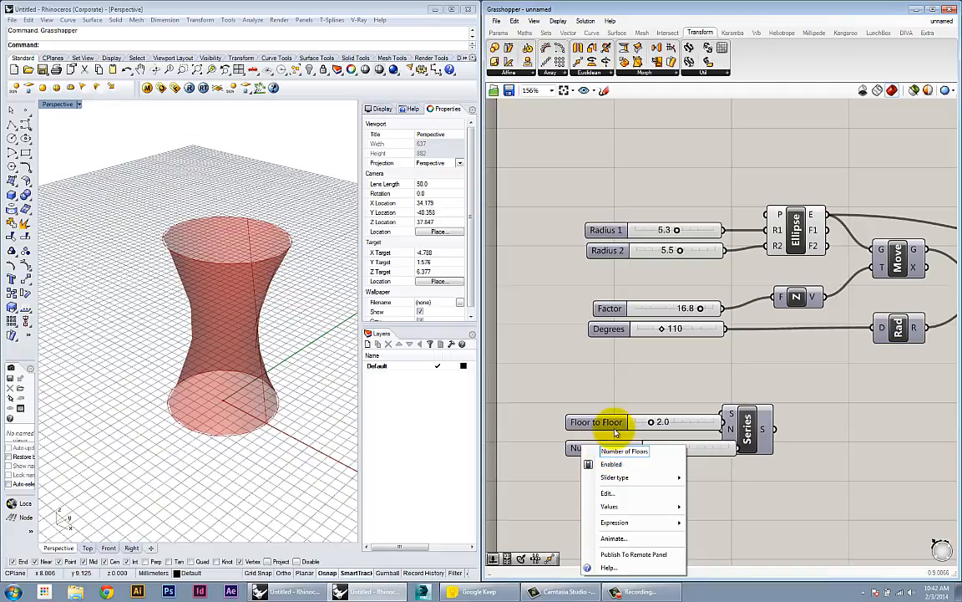
key("Return")
left_click_drag(593, 417, 561, 422)
left_click(696, 468)
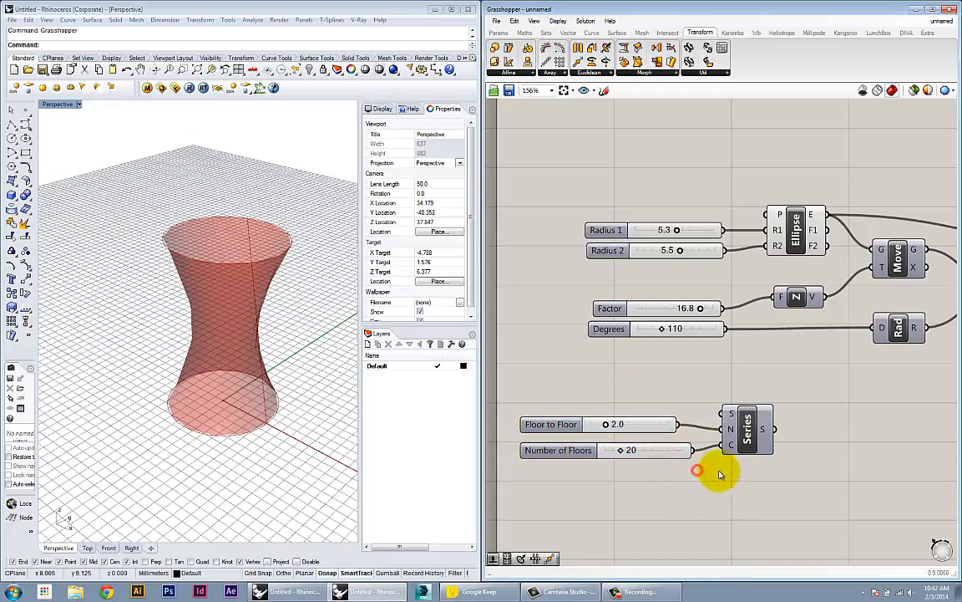
Set the Factor slider to 16.6 and replace its connection to Unit Z's F input with the Series output.
right_click_drag(725, 453, 728, 474)
left_click_drag(748, 470, 747, 466)
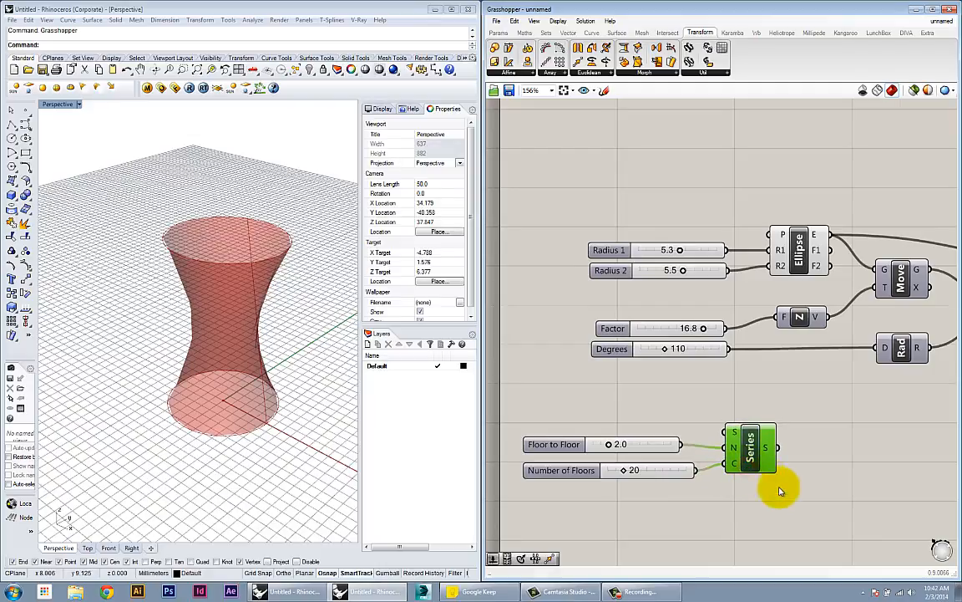
right_click_drag(798, 487, 782, 491)
left_click(762, 374)
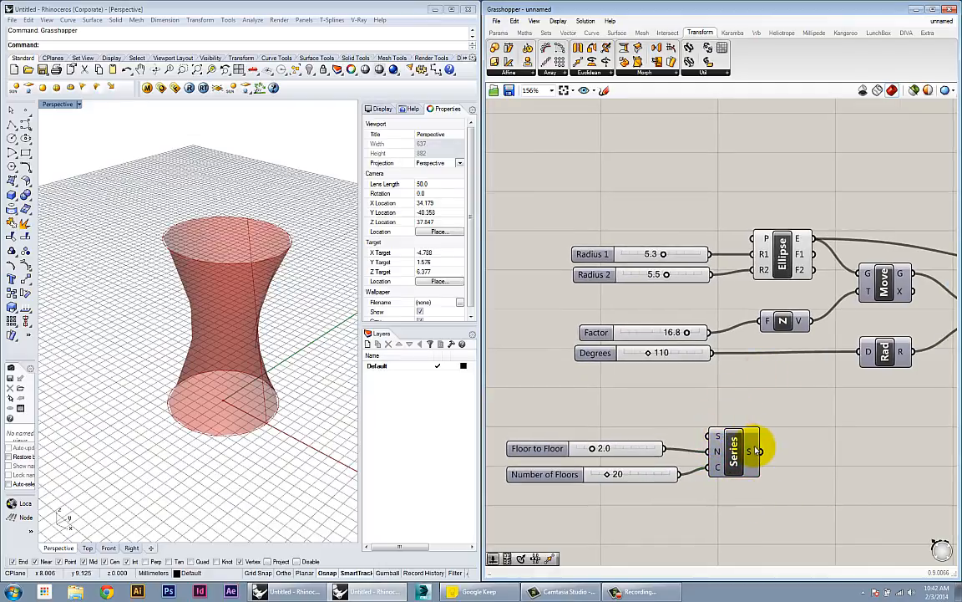
mouse_move(752, 452)
right_click_drag(750, 449, 720, 448)
scroll(699, 445, "down", 1)
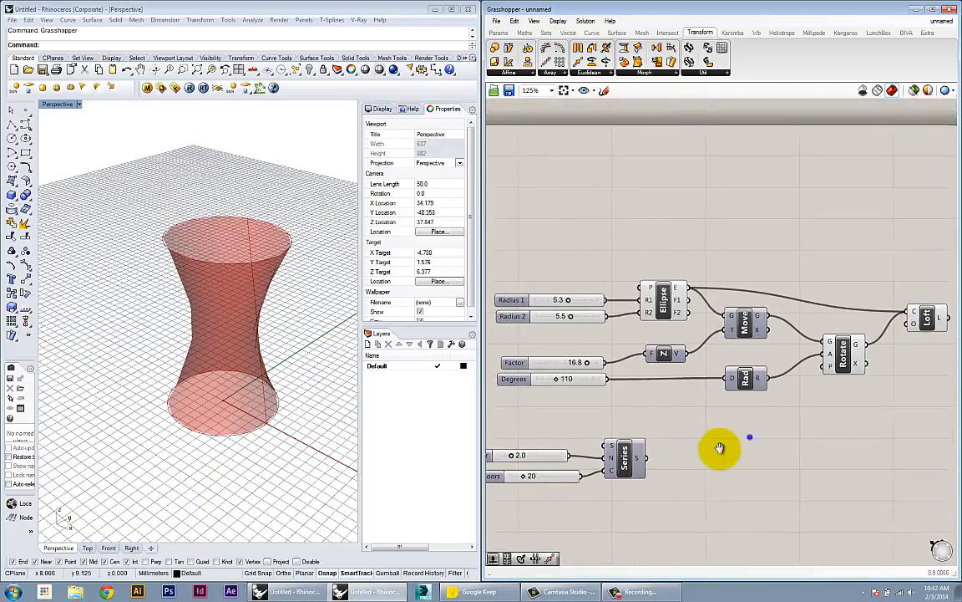
scroll(720, 448, "down", 1)
scroll(705, 427, "up", 1)
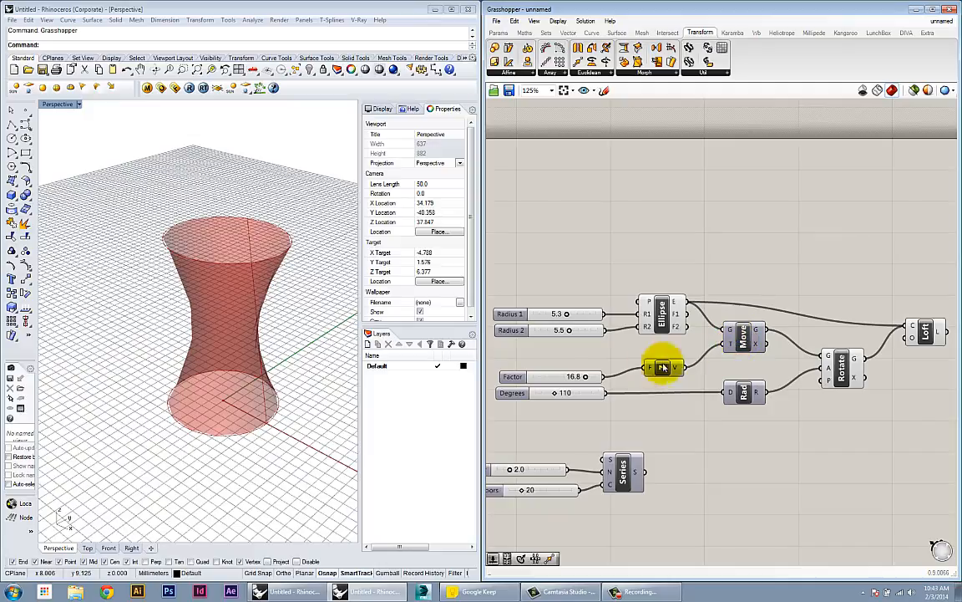
mouse_move(587, 380)
left_mouse_down()
mouse_move(562, 380)
mouse_move(587, 378)
left_mouse_up()
right_click_drag(621, 474, 672, 465)
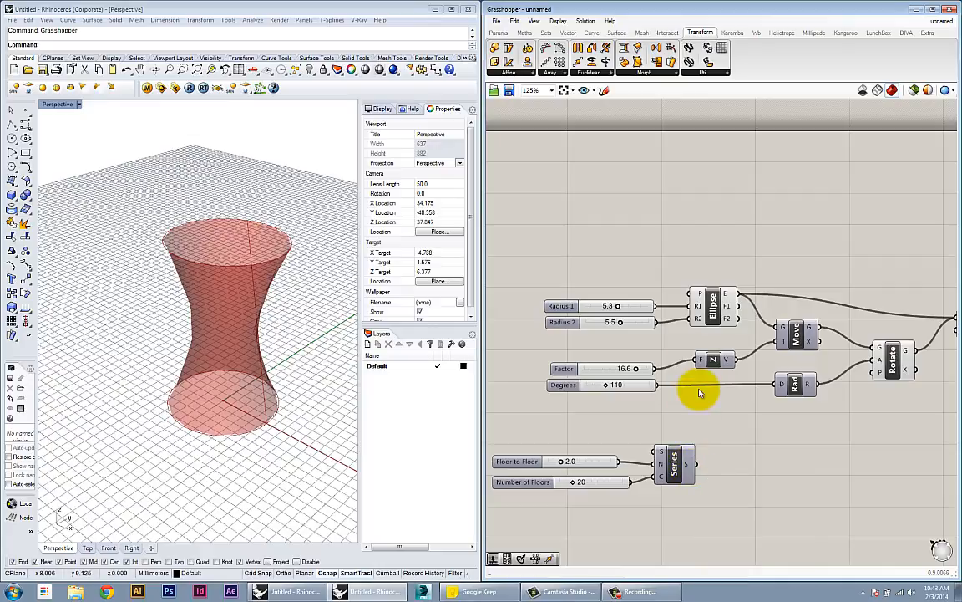
left_click_drag(698, 462, 700, 360)
Examine the stacked ellipses in the perspective viewport and the data flowing through the Series, Unit Z and Move components.
right_click_drag(774, 397, 748, 393)
scroll(280, 407, "down", 3)
right_click_drag(286, 333, 226, 415, "shift")
scroll(274, 407, "down", 4)
scroll(269, 409, "up", 4)
right_click_drag(688, 391, 646, 397)
mouse_move(621, 472)
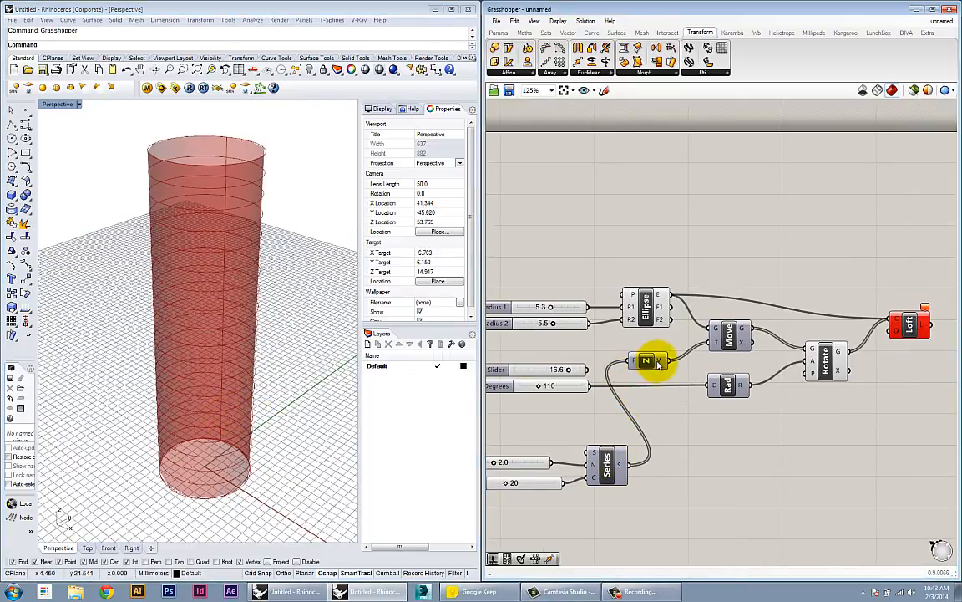
mouse_move(658, 363)
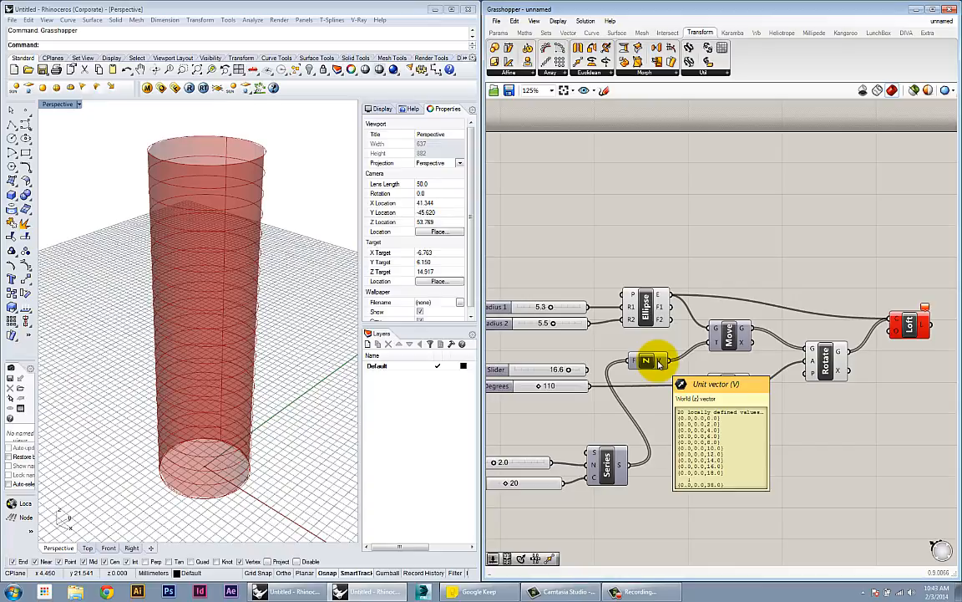
mouse_move(718, 344)
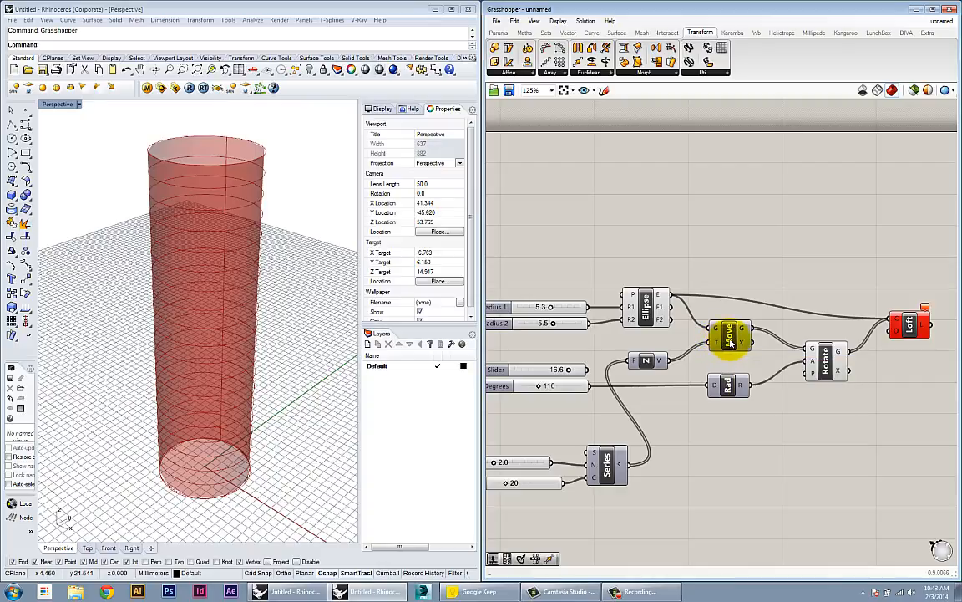
mouse_move(741, 332)
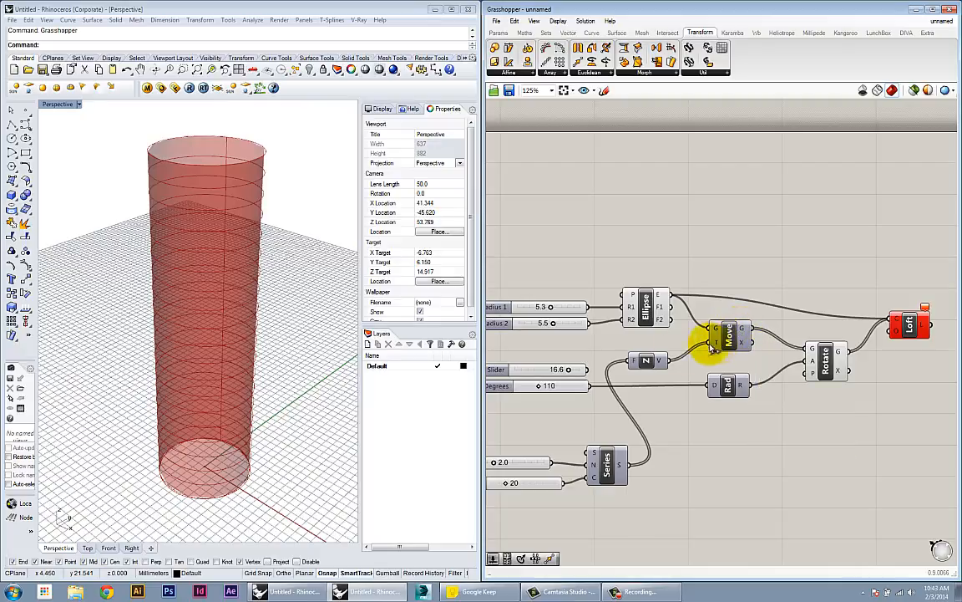
Examine how the Series values flow through Unit Z and Move into the Rotate component.
scroll(671, 364, "up", 2)
scroll(672, 381, "down", 3)
right_click_drag(682, 376, 820, 381)
scroll(688, 413, "up", 2)
right_click_drag(720, 431, 620, 456)
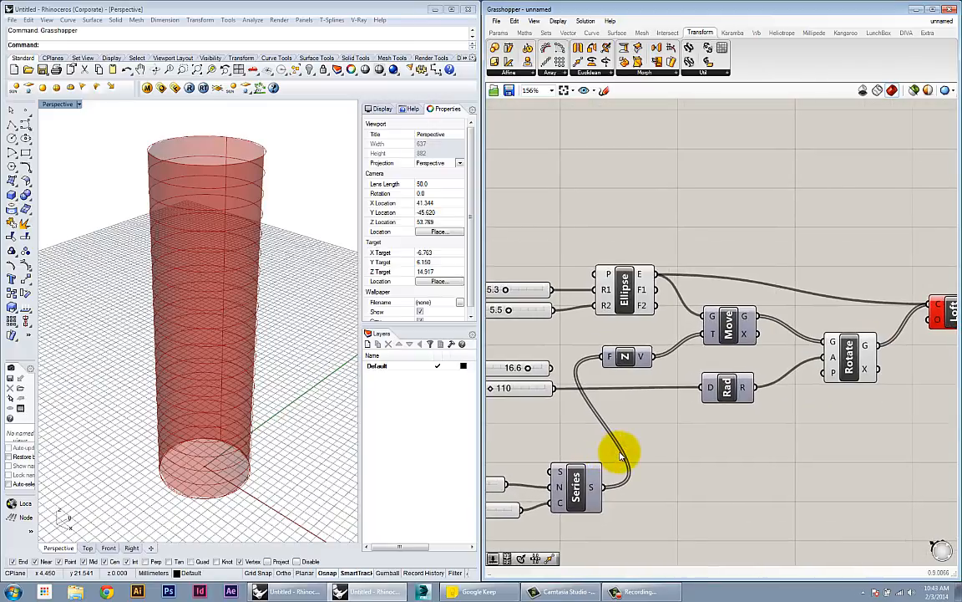
scroll(620, 455, "down", 1)
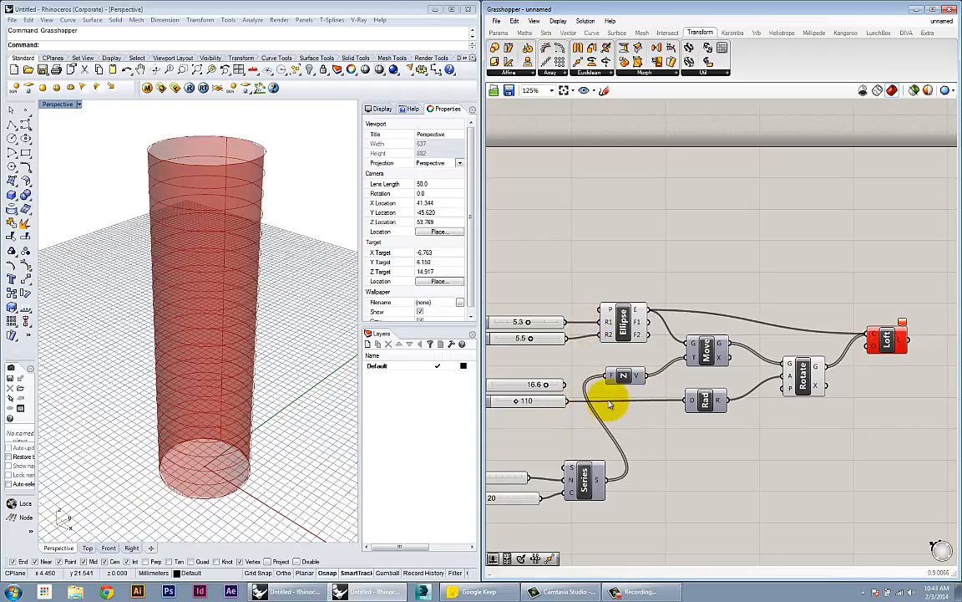
mouse_move(696, 405)
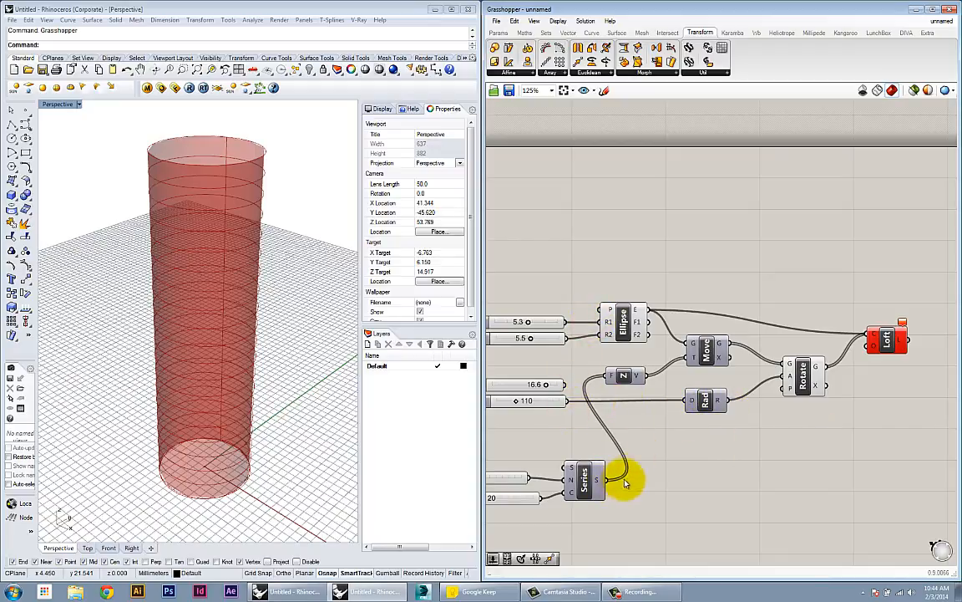
right_click_drag(609, 436, 632, 427)
mouse_move(622, 477)
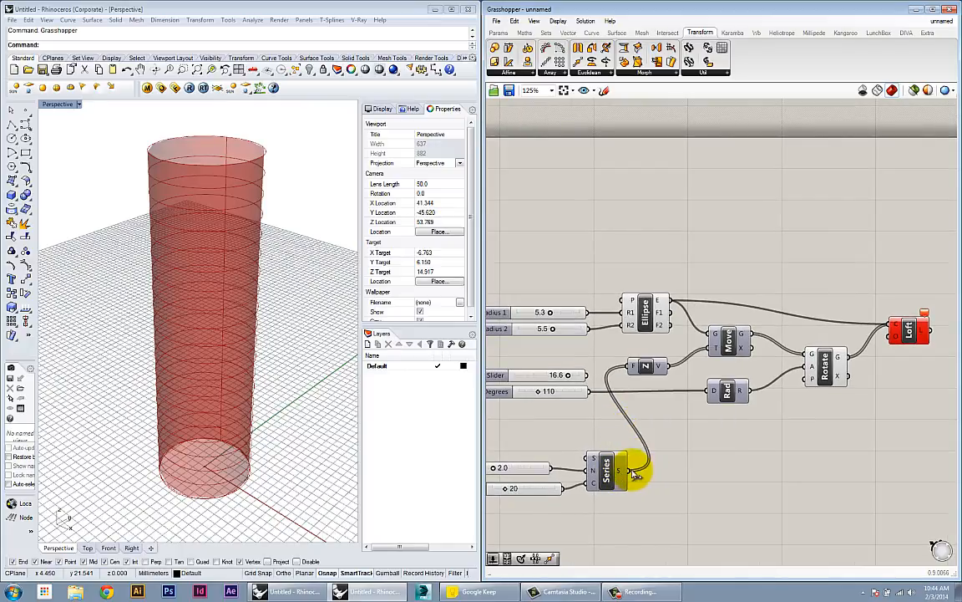
left_click_drag(616, 370, 644, 462)
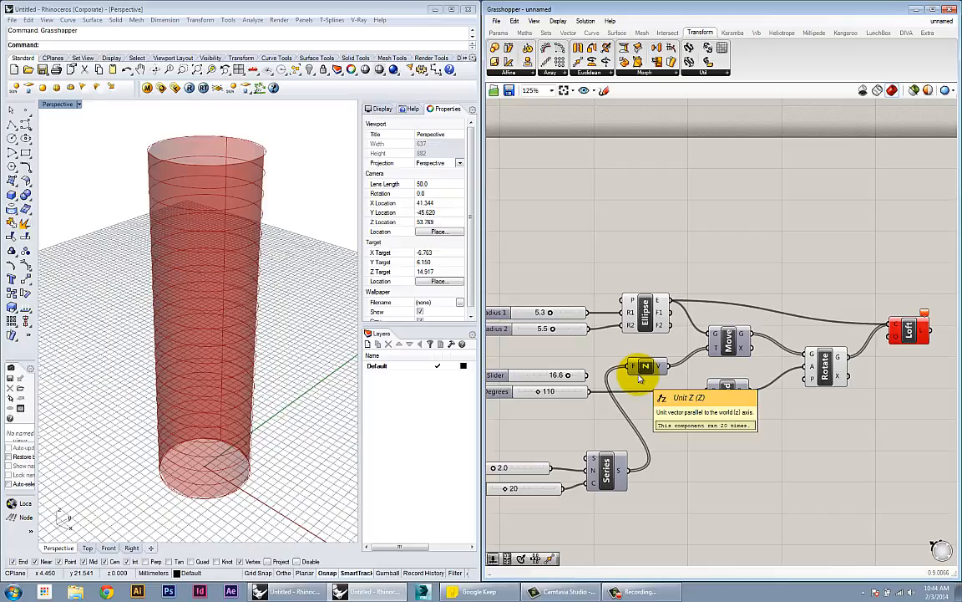
left_click(731, 346)
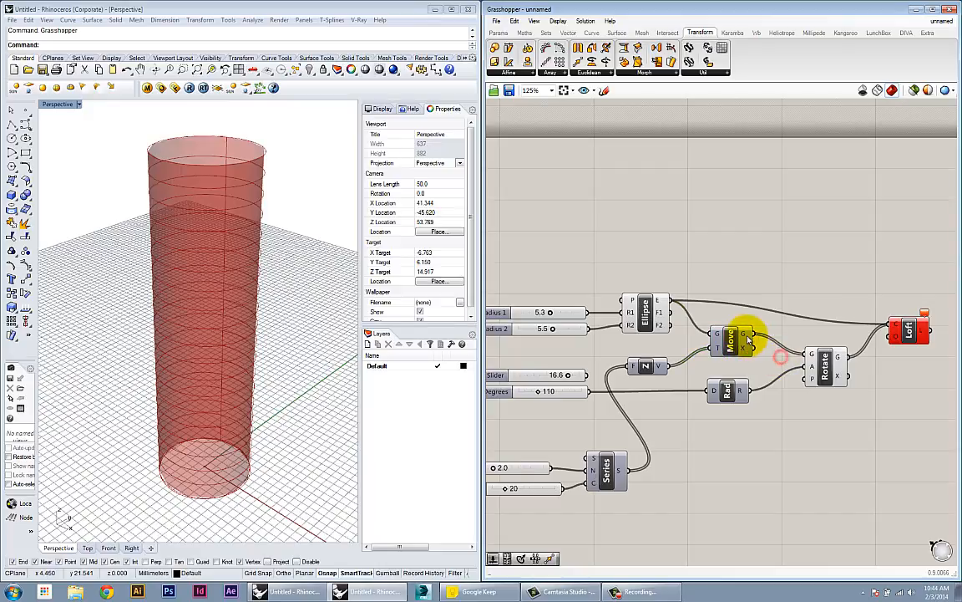
right_click(742, 336)
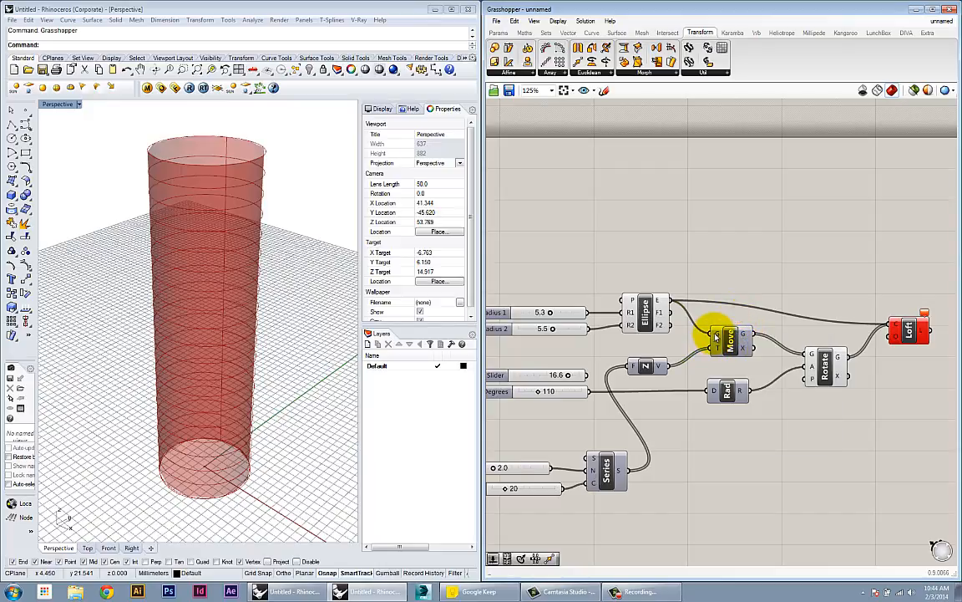
mouse_move(718, 338)
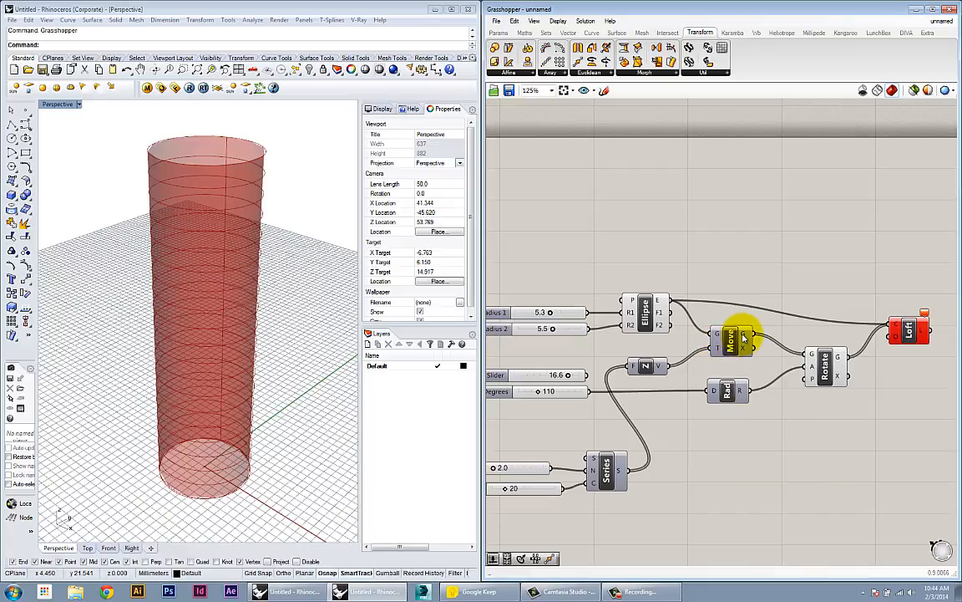
Disconnect the Move output from Rotate's G input and remove all connections from Loft's C input.
right_click(810, 354)
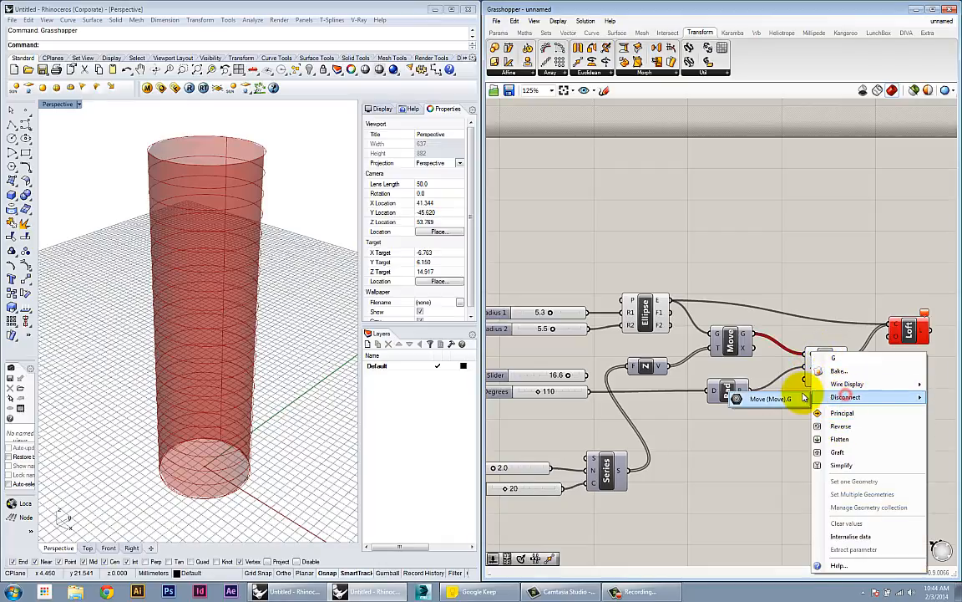
left_click(800, 398)
right_click_drag(812, 327, 823, 335)
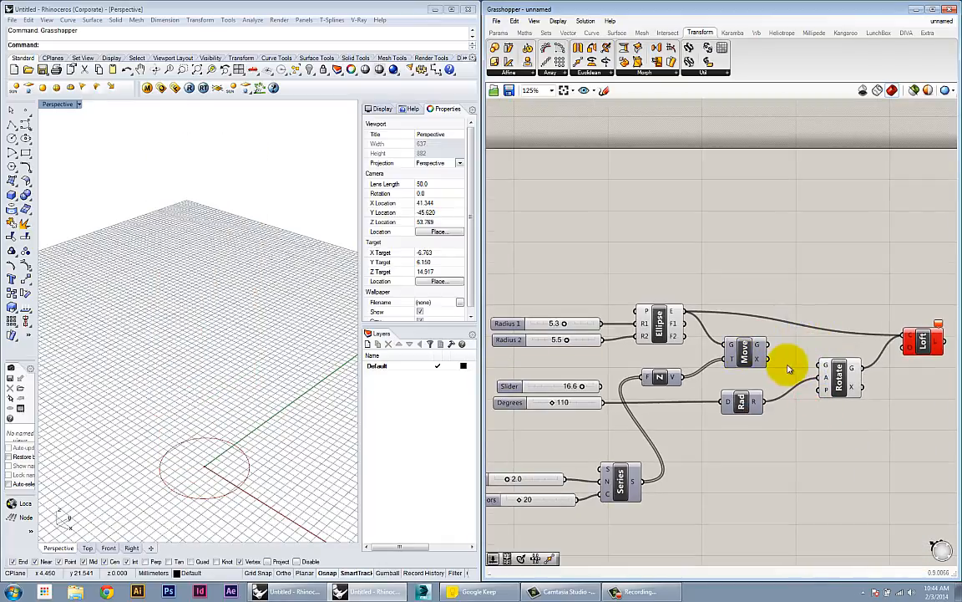
right_click(909, 337)
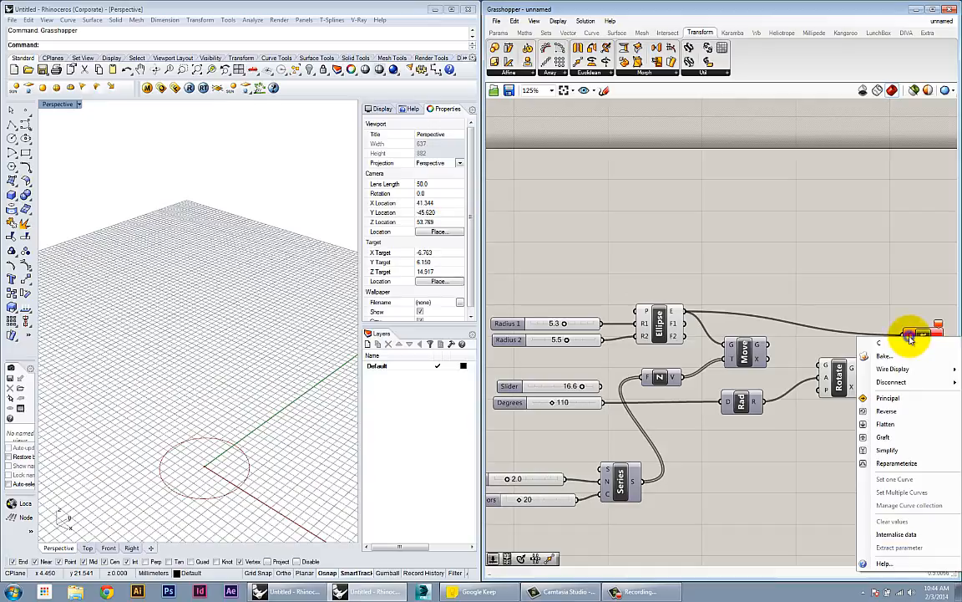
mouse_move(901, 382)
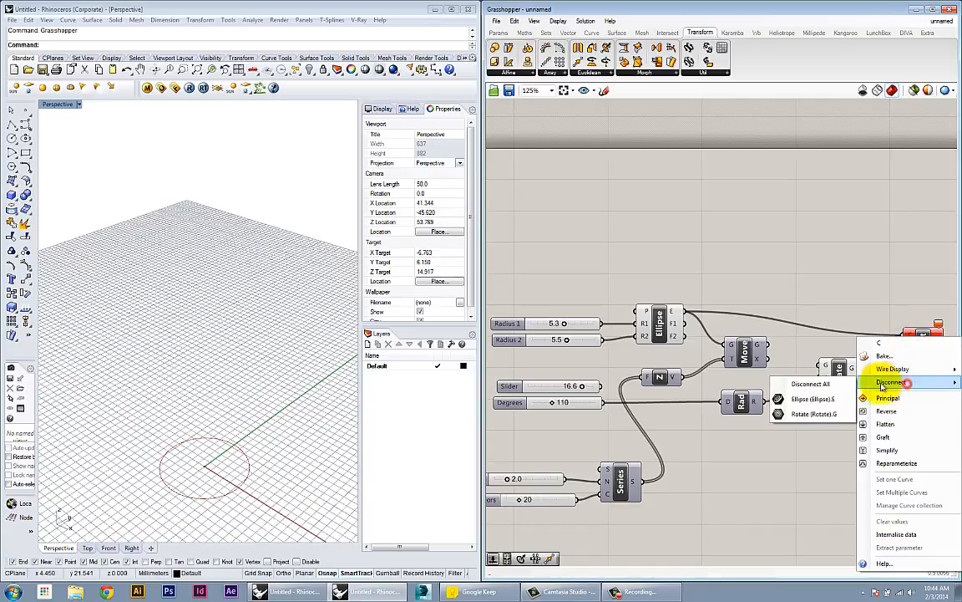
left_click(835, 381)
Move the Rotate and Loft components down, clear of the Move component.
left_click_drag(807, 370, 811, 418)
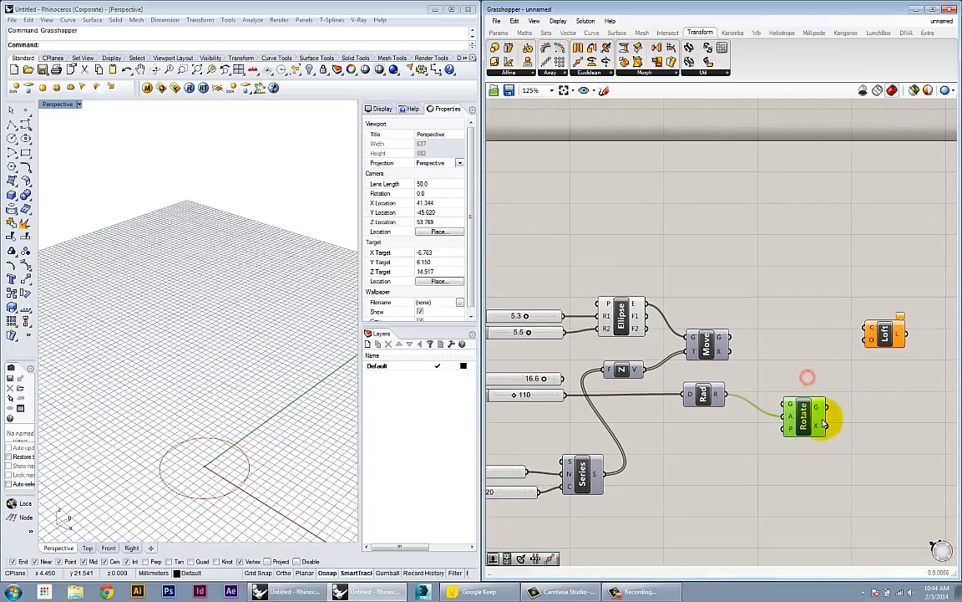
left_click_drag(882, 339, 873, 417)
left_click(800, 377)
Turn on the Move component's preview and view its stacked ellipses in the perspective viewport.
right_click(709, 342)
left_click(729, 359)
left_click(705, 343)
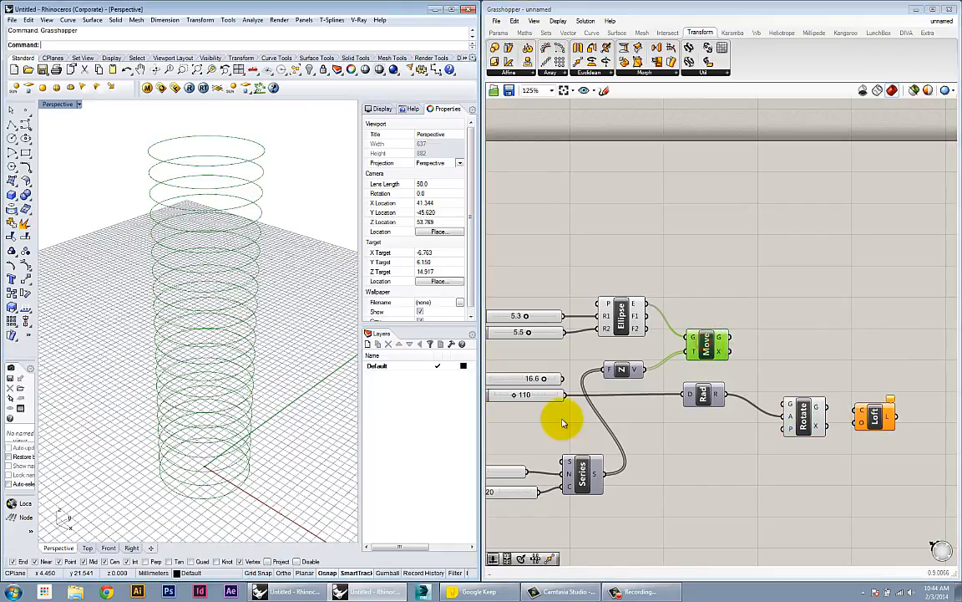
right_click_drag(624, 422, 665, 416)
scroll(305, 415, "down", 3)
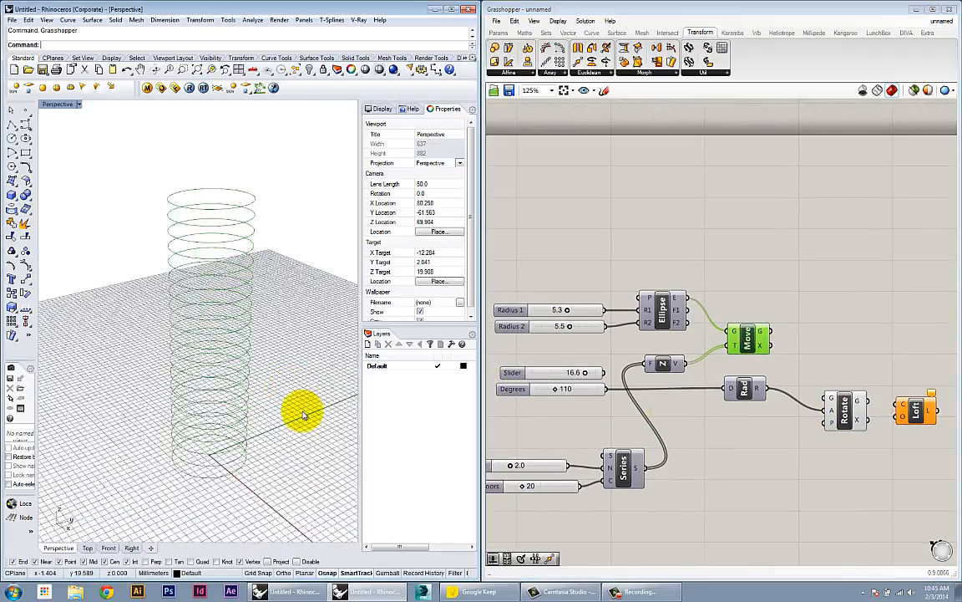
scroll(305, 406, "up", 3)
mouse_move(303, 405)
right_mouse_down()
mouse_move(294, 421)
mouse_move(306, 417)
right_mouse_up()
Set the Floor to Floor slider to 3.7, Number of Floors to 10 and Radius 1 to 9.9.
right_click_drag(606, 469, 662, 450)
scroll(661, 450, "down", 1)
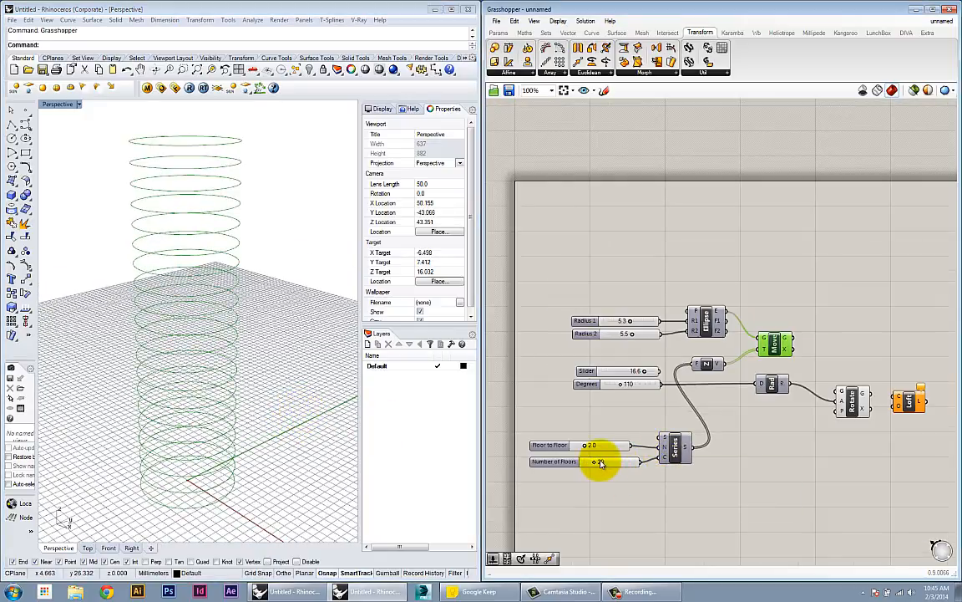
right_click_drag(346, 459, 537, 462)
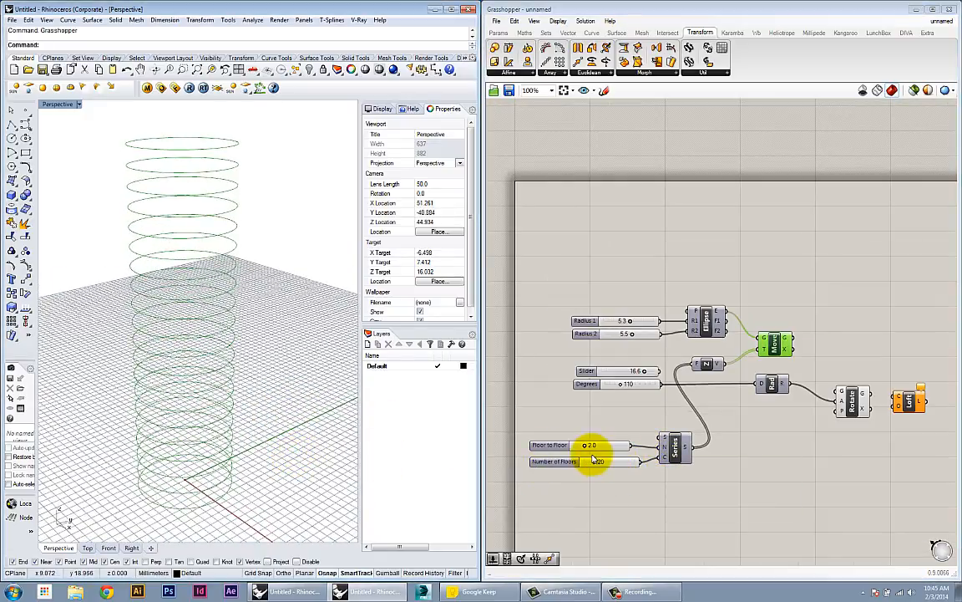
scroll(259, 455, "down", 5)
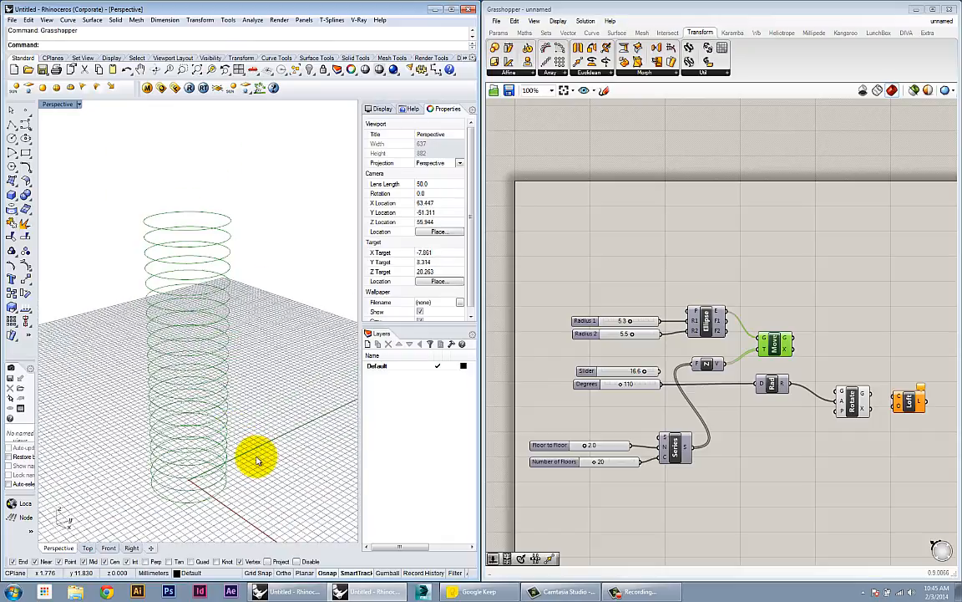
mouse_move(587, 447)
left_mouse_down()
mouse_move(593, 465)
mouse_move(595, 447)
mouse_move(586, 462)
left_mouse_up()
left_click(589, 463)
scroll(284, 446, "up", 3)
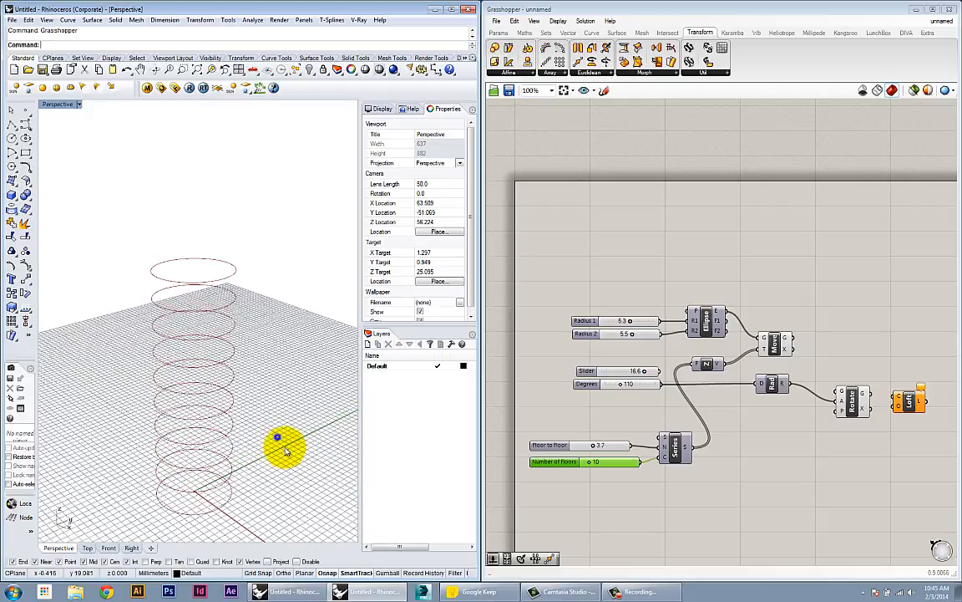
scroll(285, 445, "up", 2)
left_click_drag(630, 322, 655, 323)
right_click_drag(259, 423, 309, 436)
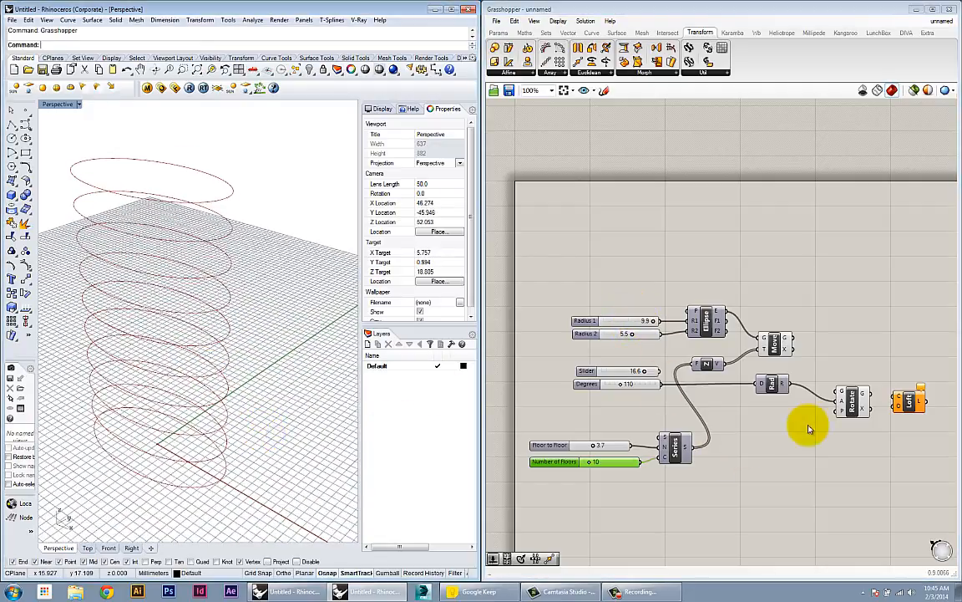
Move the Radians, Rotate and Loft components together further down, away from the Move component.
left_click_drag(911, 433, 770, 383)
left_click_drag(769, 384, 782, 425)
left_click(812, 392)
right_click_drag(211, 388, 299, 414)
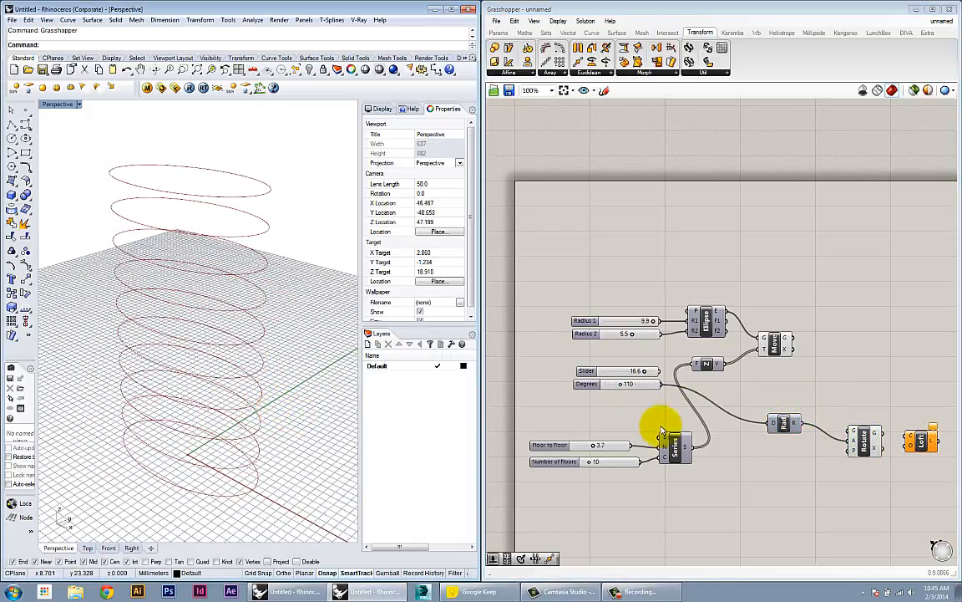
right_click_drag(716, 408, 686, 406)
right_click_drag(269, 290, 236, 323)
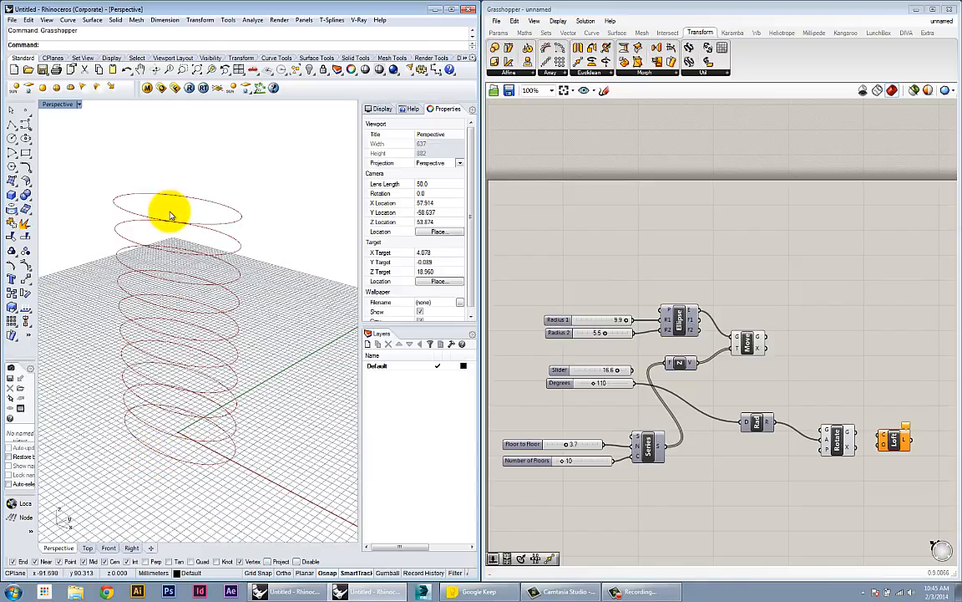
Shift Ellipse, Unit Z and Move to the right, and move Series with its two sliders up and to the left.
left_click_drag(762, 379, 678, 327)
left_click_drag(677, 326, 712, 341)
left_click_drag(684, 508, 585, 438)
left_click_drag(657, 451, 635, 426)
left_click(695, 457)
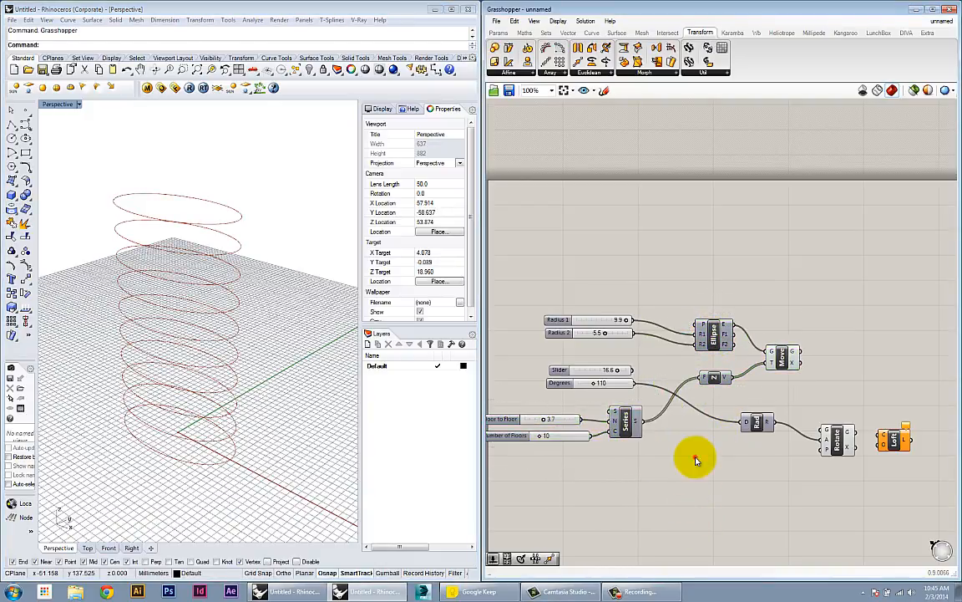
Add a Range component below the Series component and check its Domain and Steps inputs.
right_click_drag(707, 486, 725, 472)
scroll(726, 472, "down", 3)
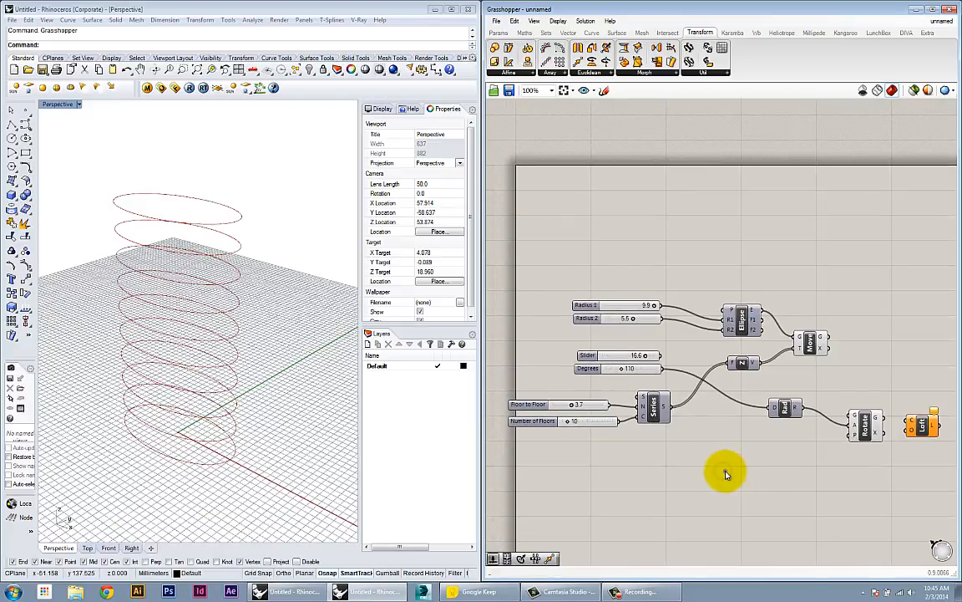
double_click(698, 464)
type("range")
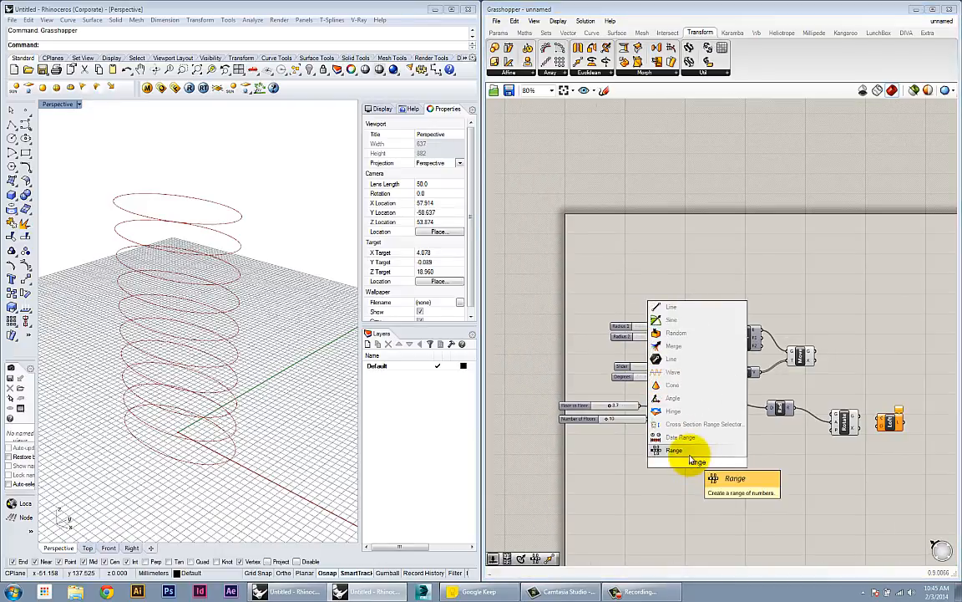
key("Return")
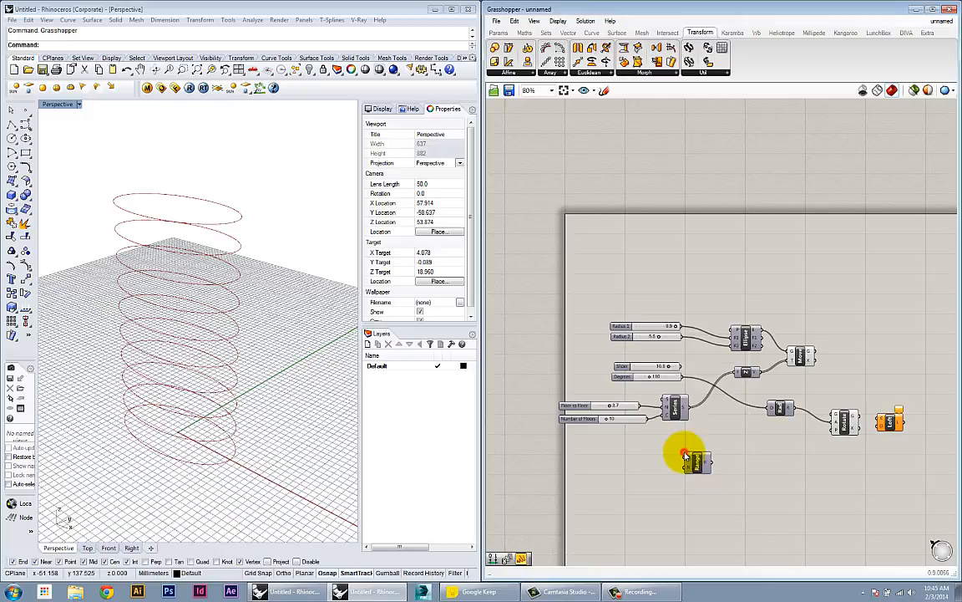
left_click_drag(695, 460, 679, 453)
scroll(671, 451, "up", 3)
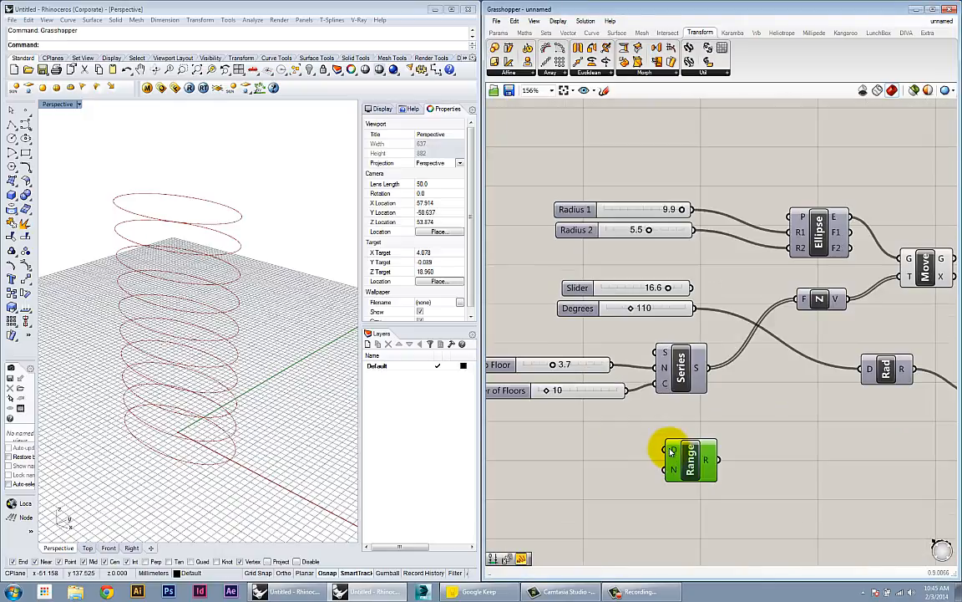
mouse_move(673, 451)
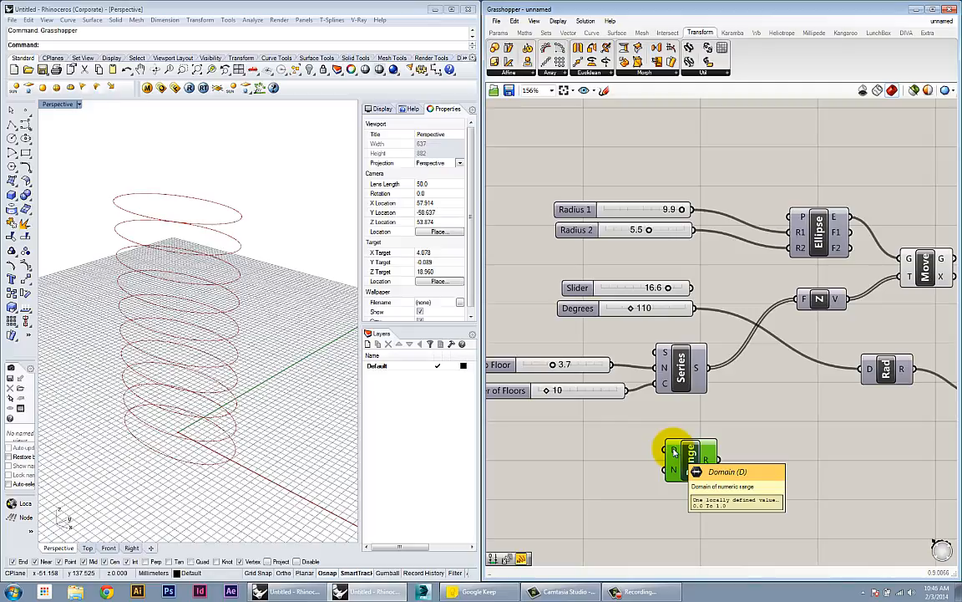
mouse_move(673, 473)
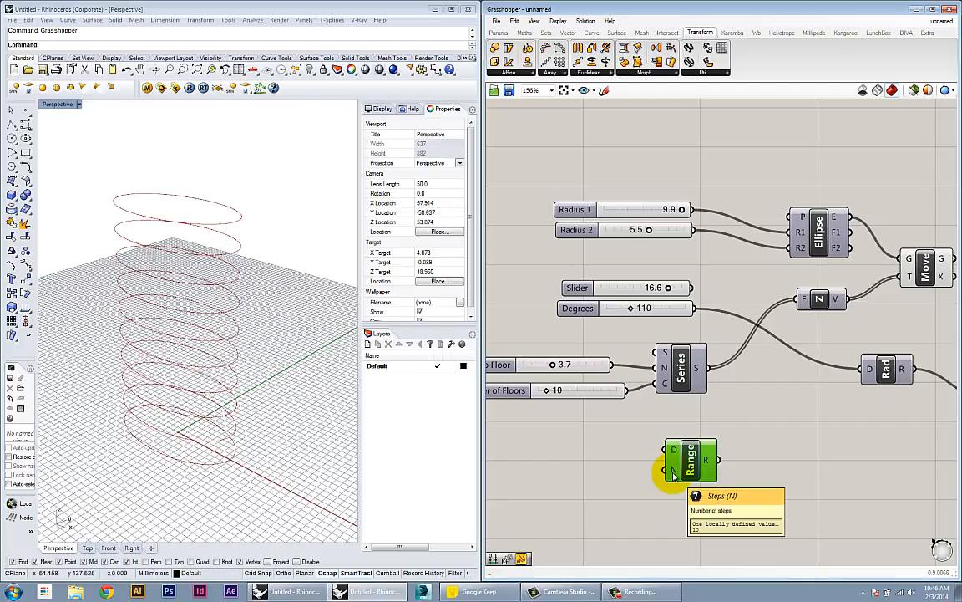
right_click_drag(643, 516, 719, 468)
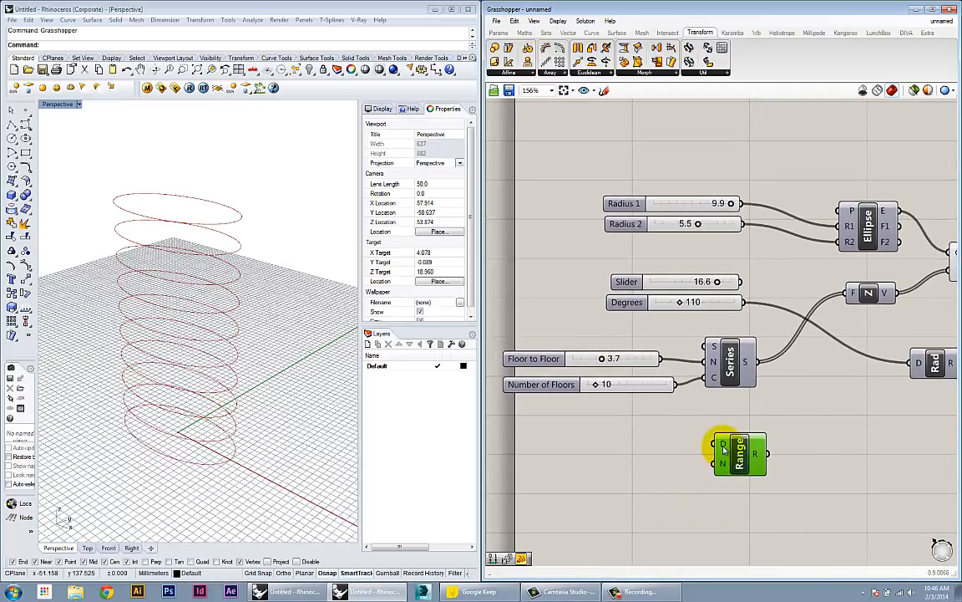
mouse_move(725, 450)
left_click_drag(740, 454, 742, 459)
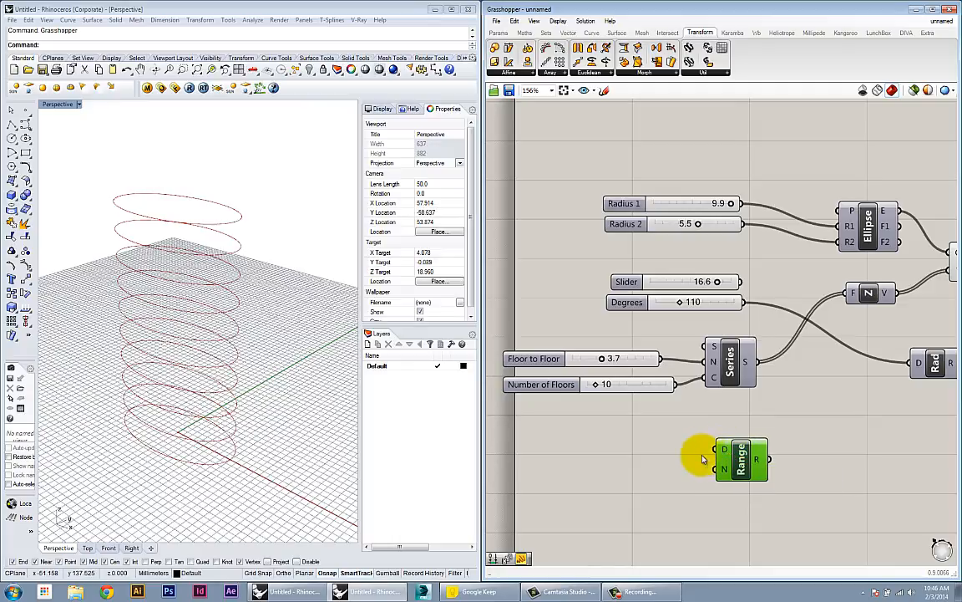
Add a Panel containing "0 to 180" beside the Range component and connect it to Range's Domain input.
double_click(646, 456)
type("panel")
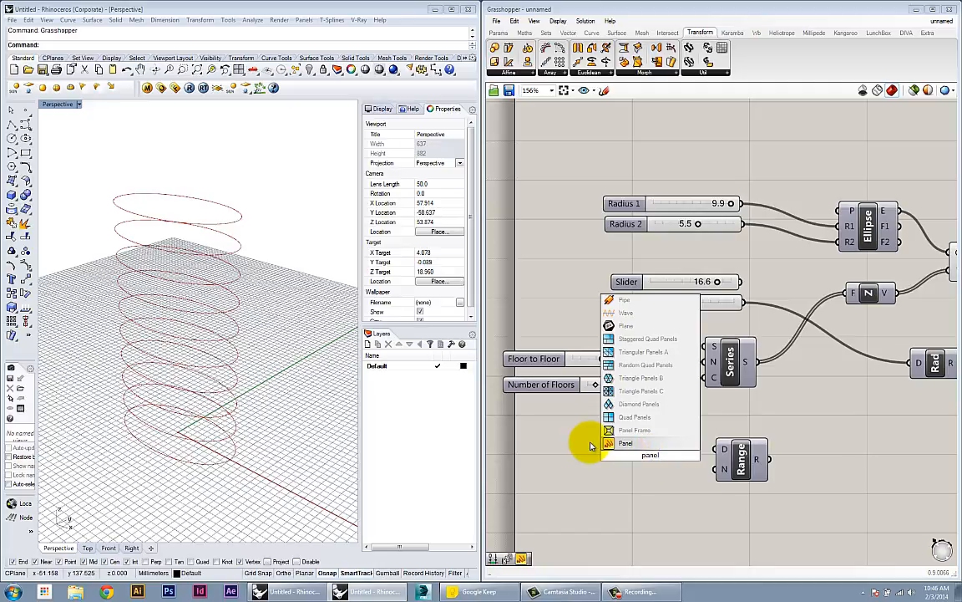
left_click(618, 442)
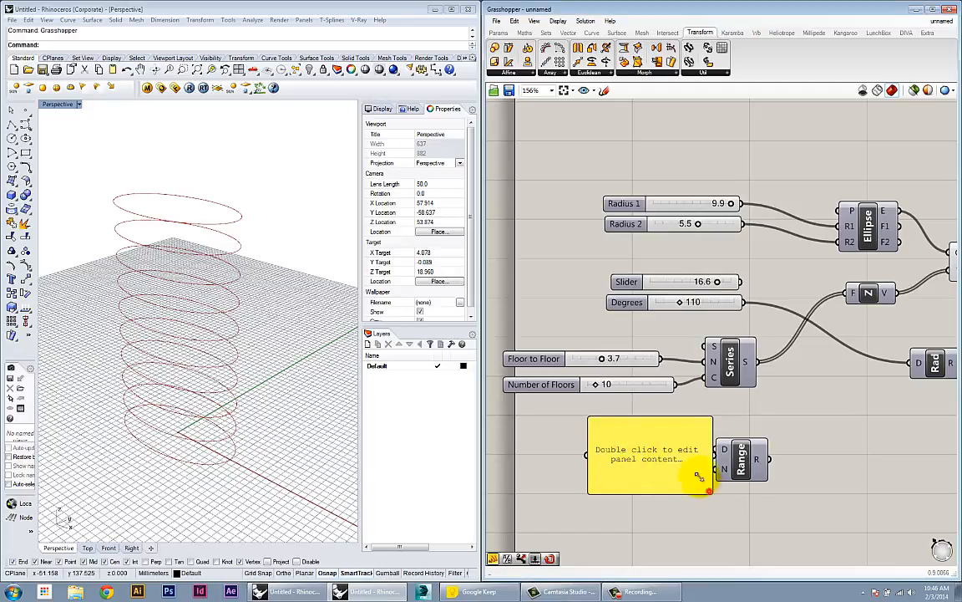
double_click(674, 455)
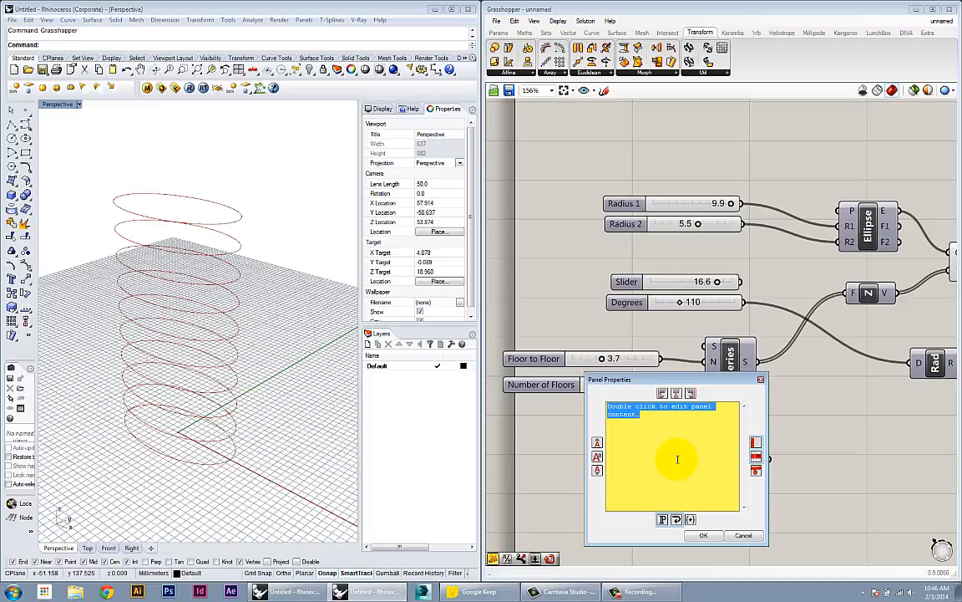
type("0 to 180")
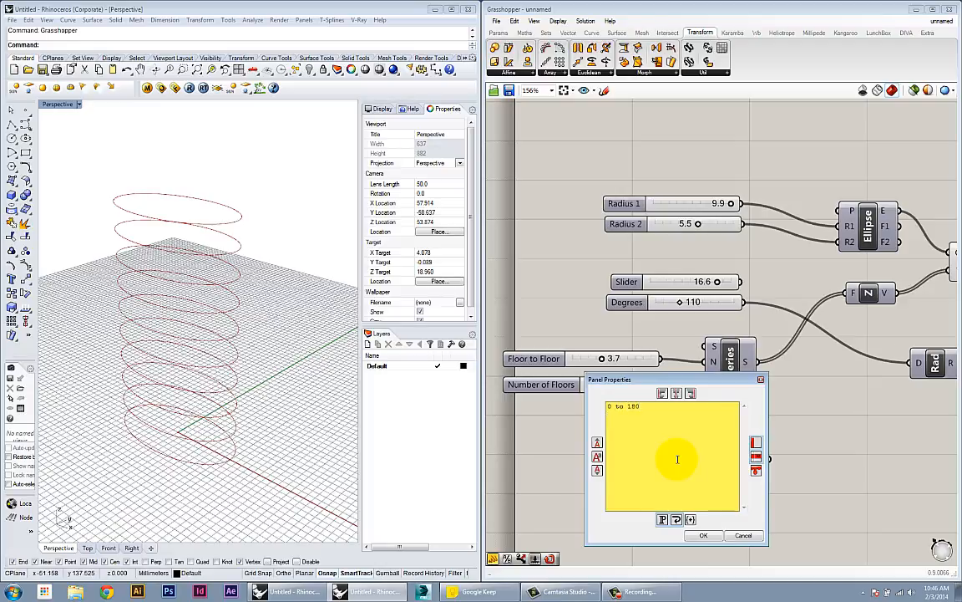
left_click(703, 535)
left_click_drag(693, 451, 725, 451)
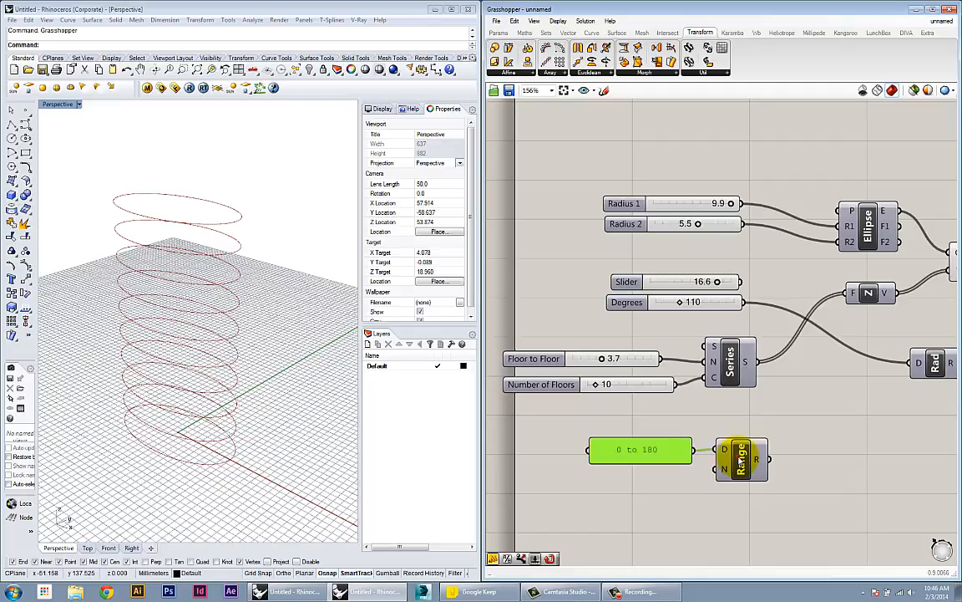
Make room around the Range component, its panel and the Number of Floors slider, and wire Number of Floors into Range's Steps input.
left_click_drag(738, 459, 744, 483)
left_click_drag(678, 462, 677, 447)
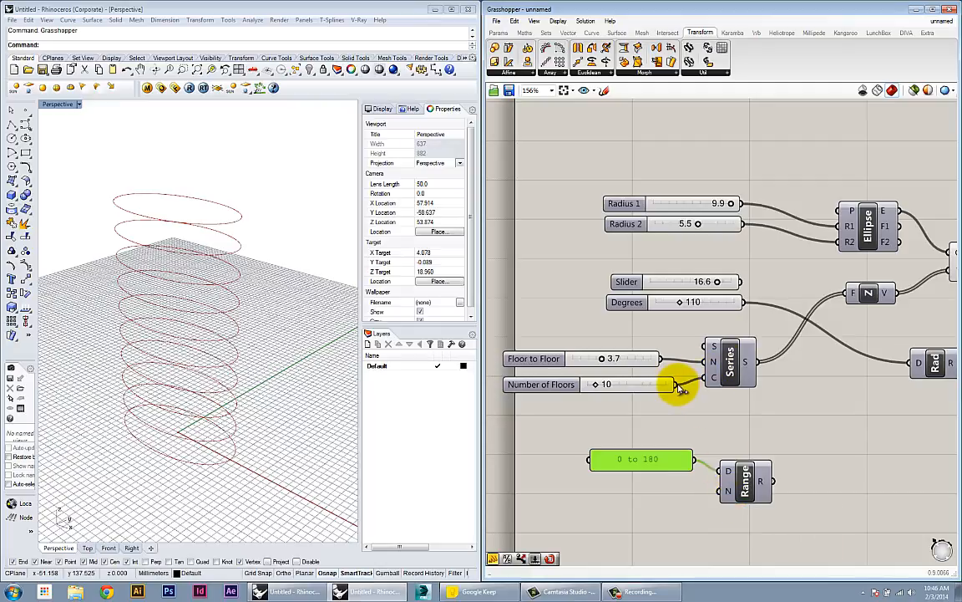
left_click_drag(680, 384, 636, 387)
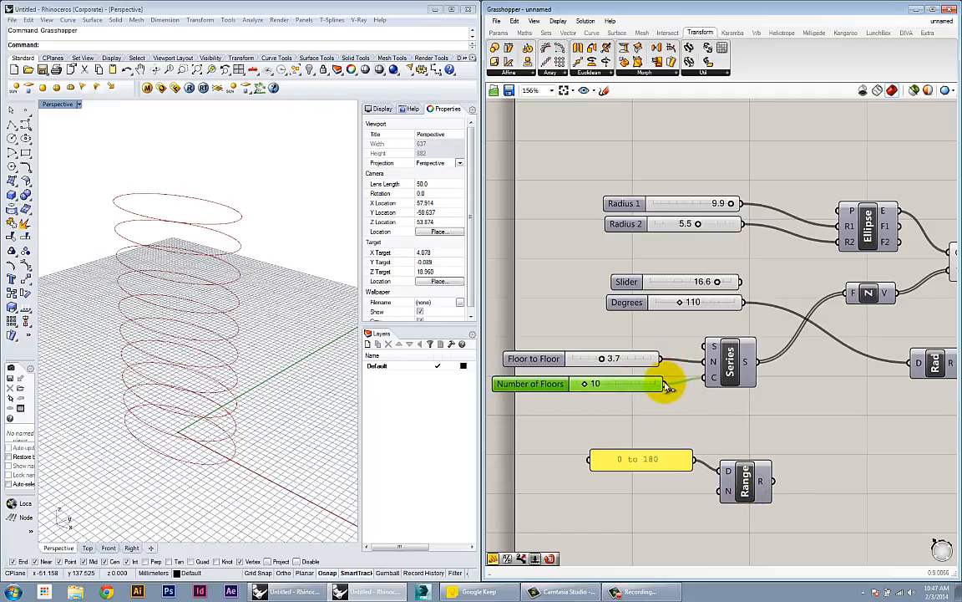
left_click_drag(666, 385, 717, 493)
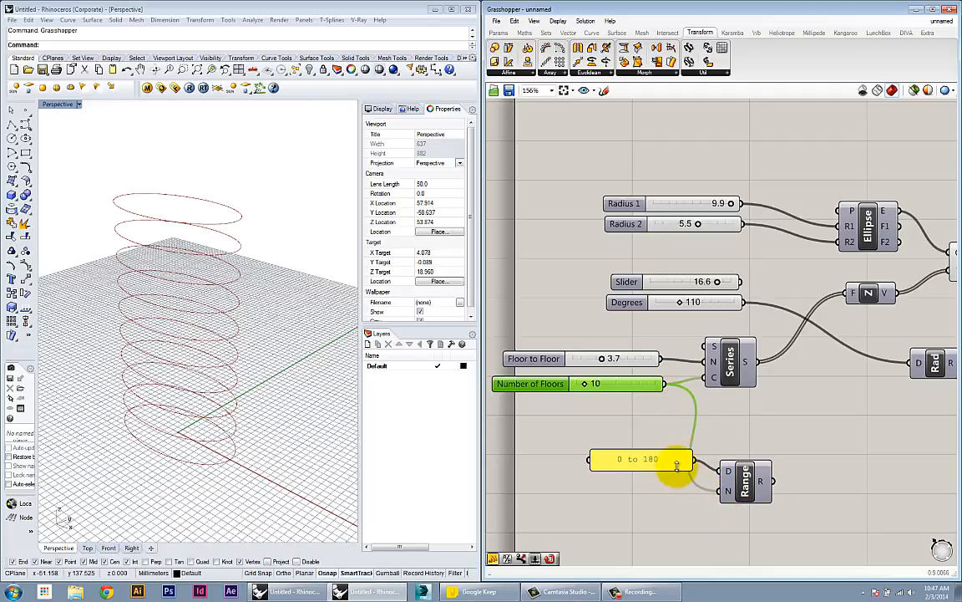
left_click_drag(677, 466, 658, 471)
mouse_move(730, 475)
left_mouse_down()
mouse_move(731, 443)
mouse_move(733, 462)
left_mouse_up()
Check the Range output list, connect it to the Radians component in place of the Degrees slider, and move Rotate up closer to Move.
right_click_drag(743, 423, 666, 429)
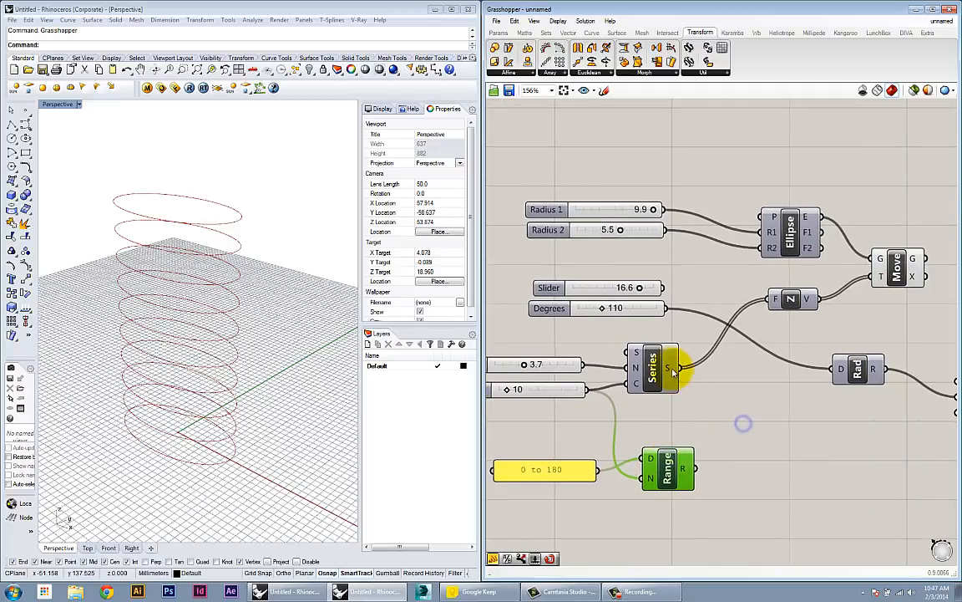
mouse_move(672, 368)
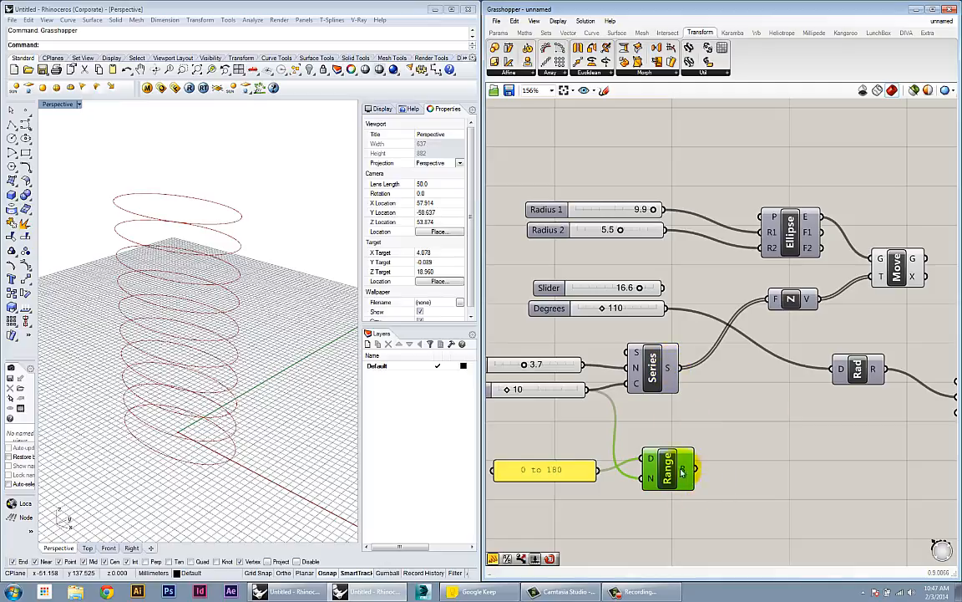
right_click_drag(689, 472, 692, 408)
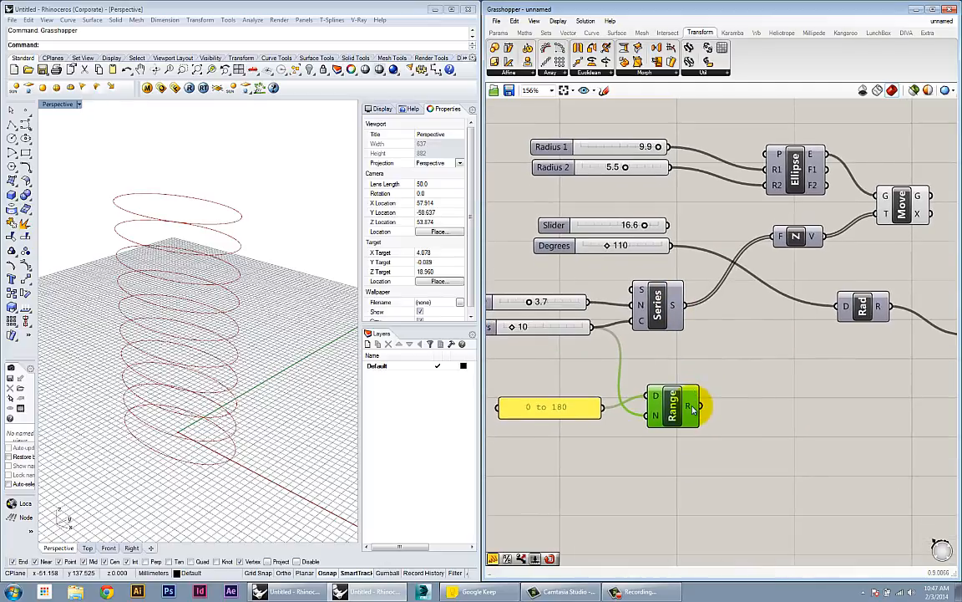
mouse_move(693, 409)
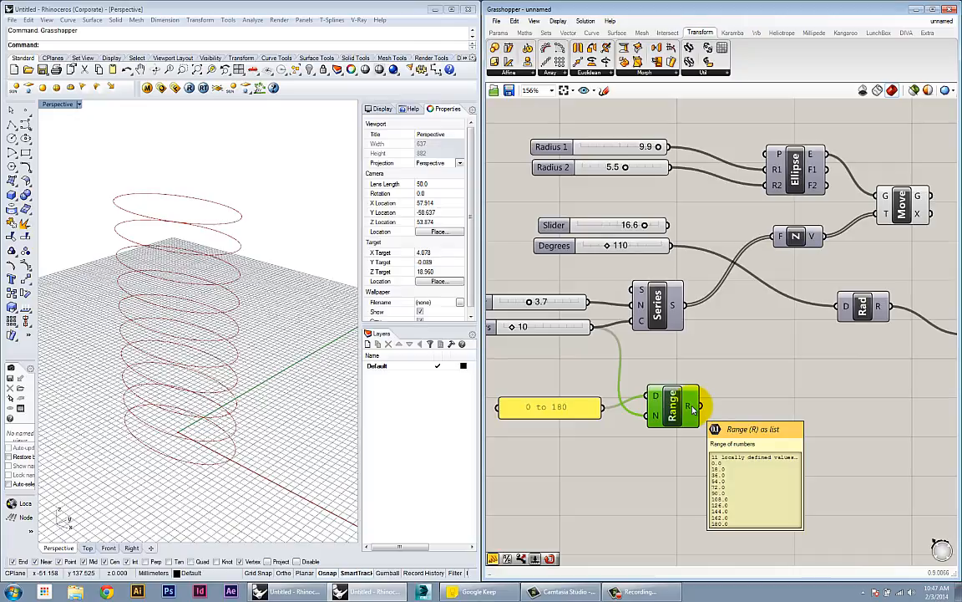
right_click_drag(693, 408, 629, 442)
scroll(628, 442, "down", 1)
right_click_drag(739, 444, 724, 456)
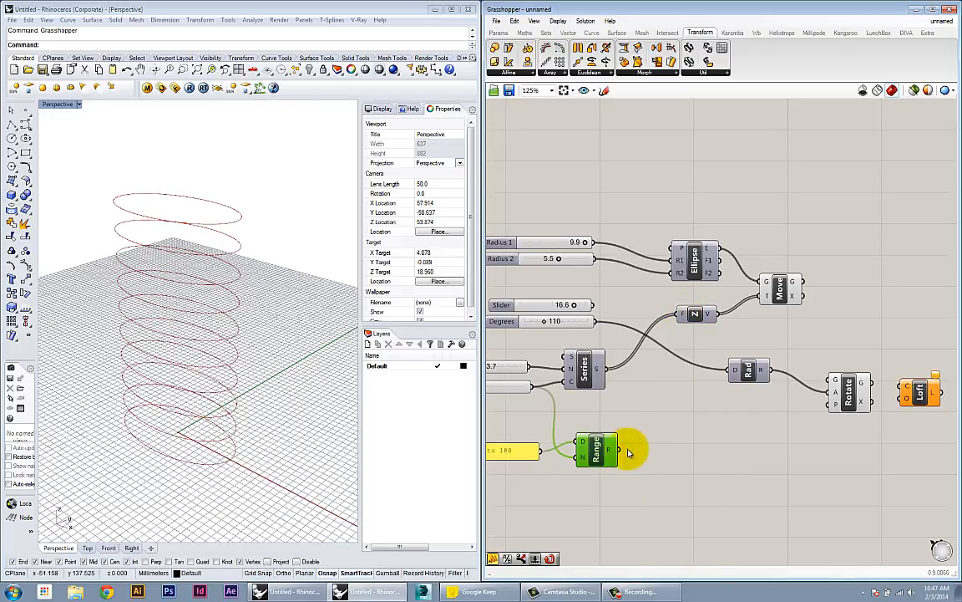
left_click_drag(626, 453, 735, 374)
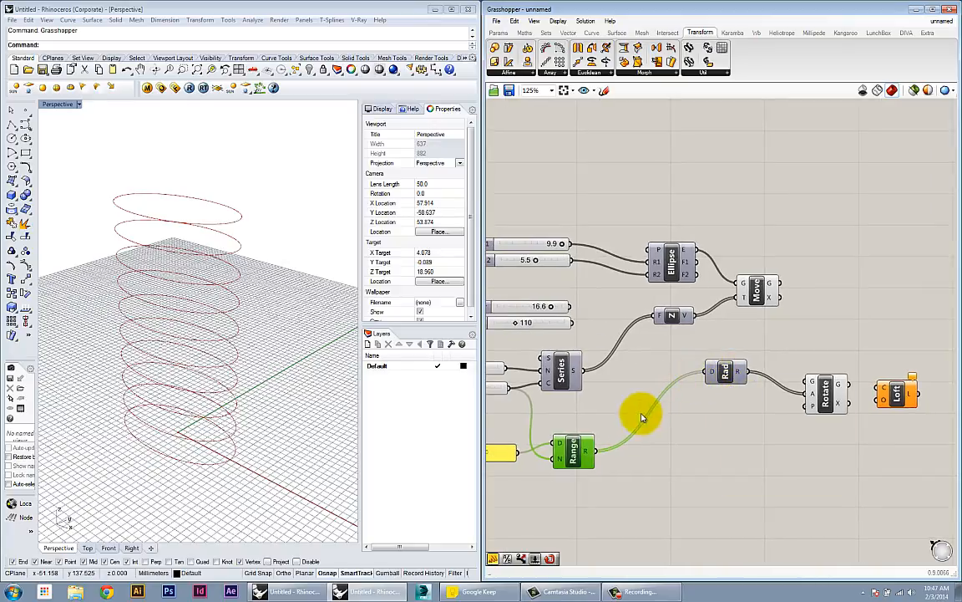
right_click_drag(707, 376, 703, 388)
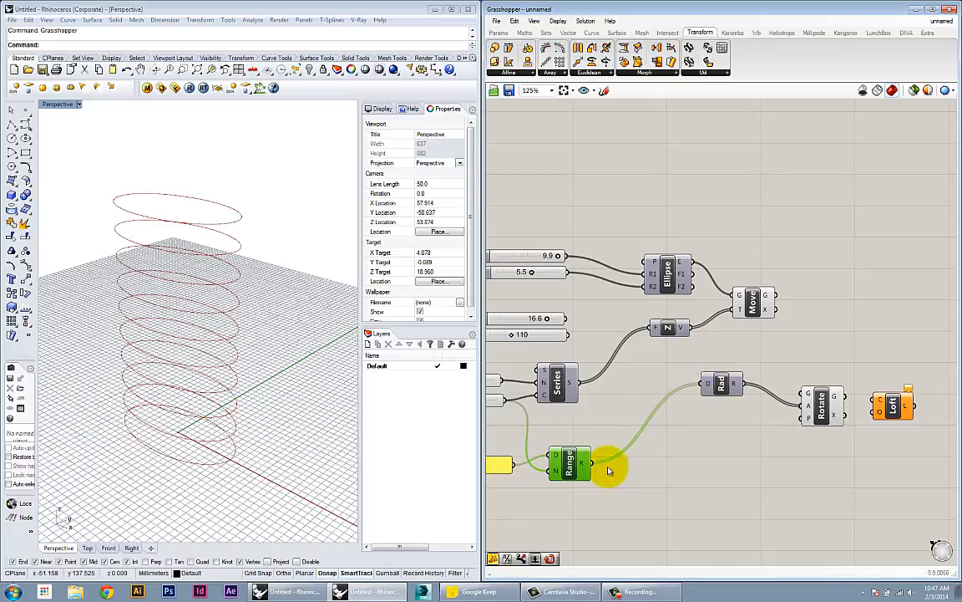
mouse_move(706, 385)
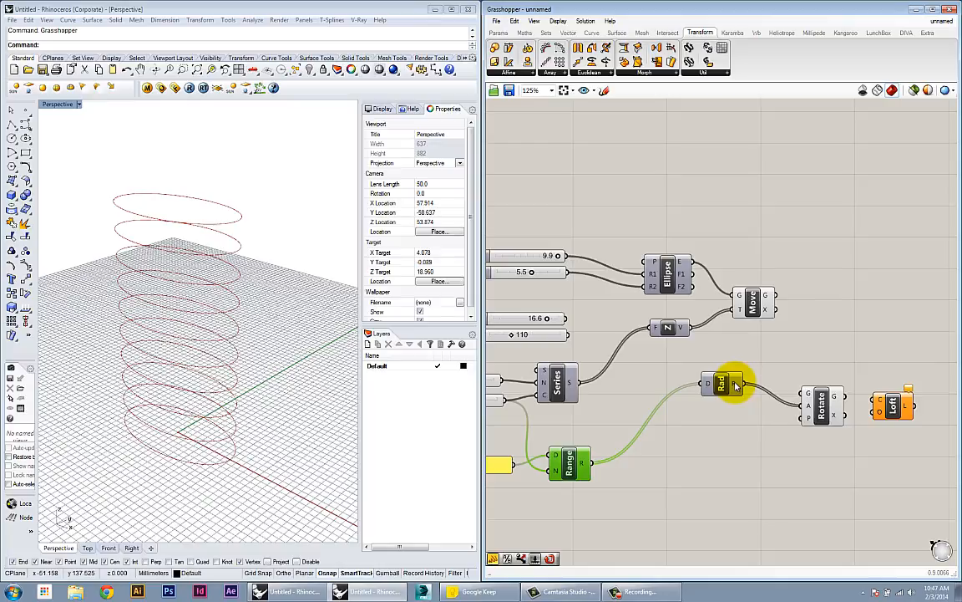
left_click_drag(816, 407, 815, 367)
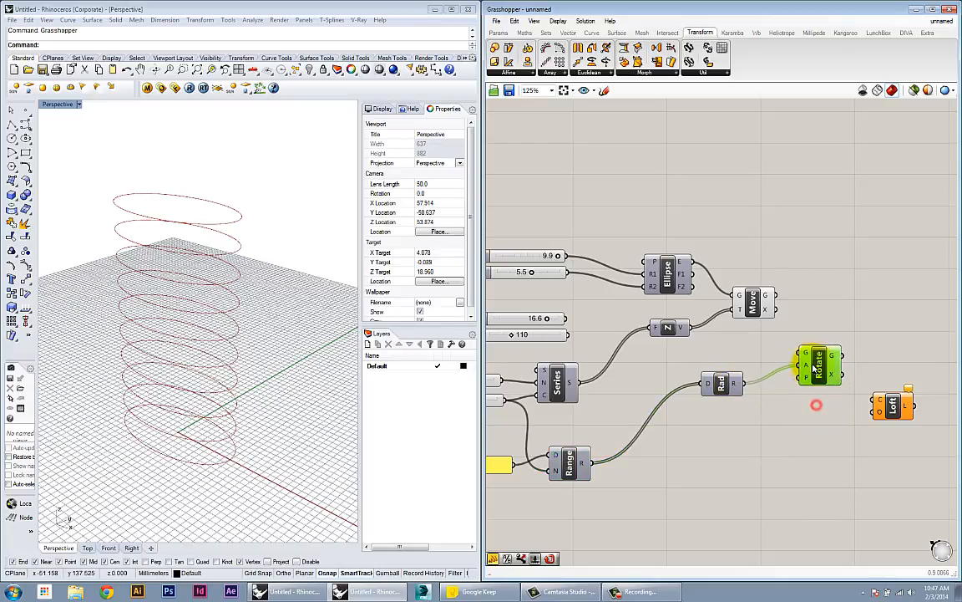
scroll(807, 368, "up", 1)
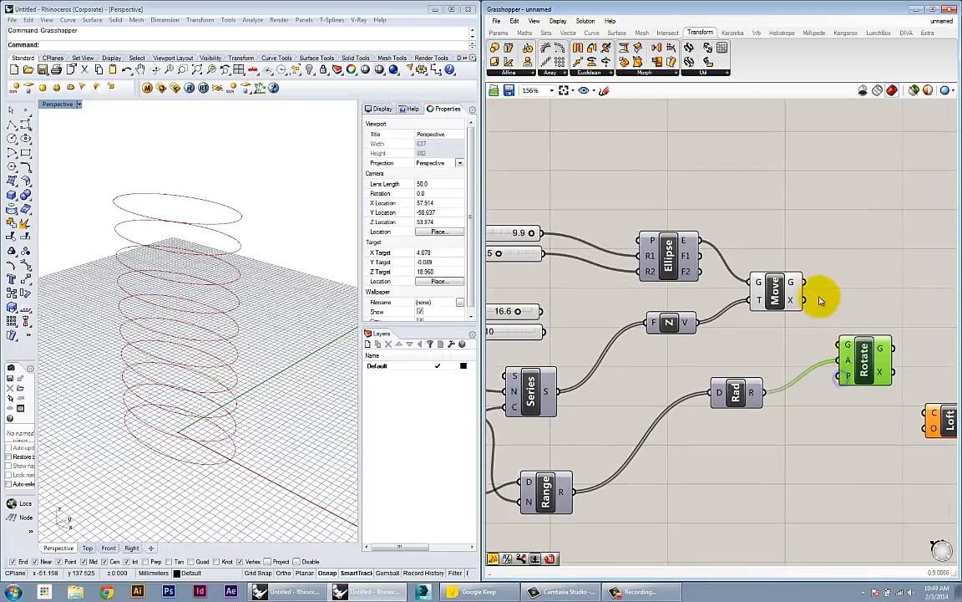
Compare the number of values in Rotate's Angle input, the Series output and Range's Steps input and output.
mouse_move(800, 284)
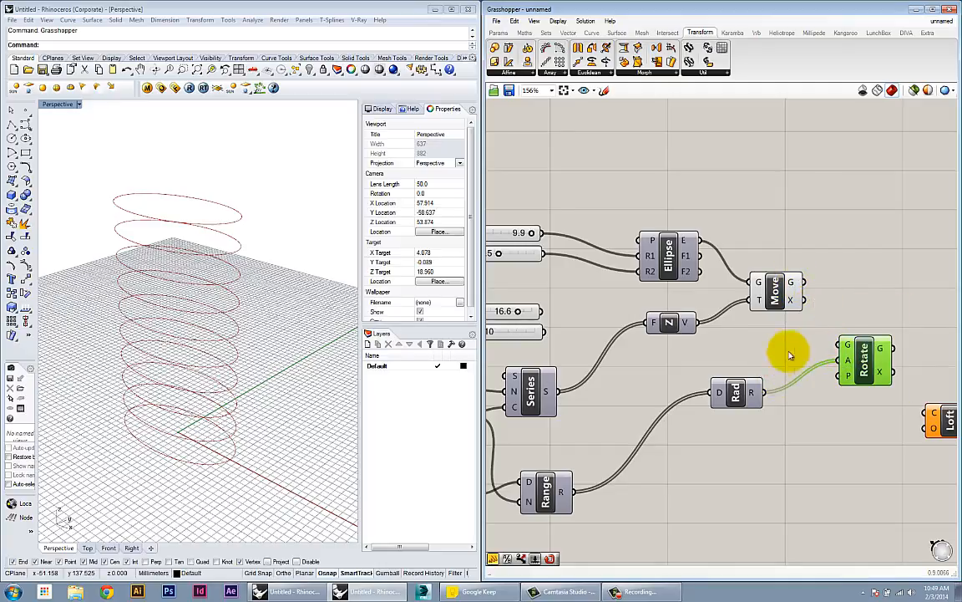
mouse_move(852, 359)
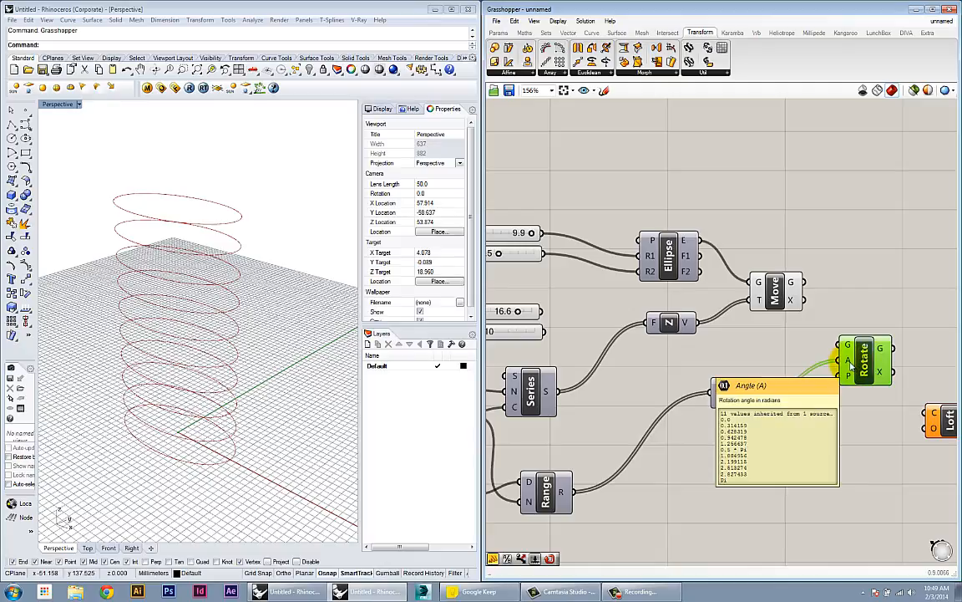
right_click_drag(805, 357, 837, 344)
scroll(837, 343, "down", 1)
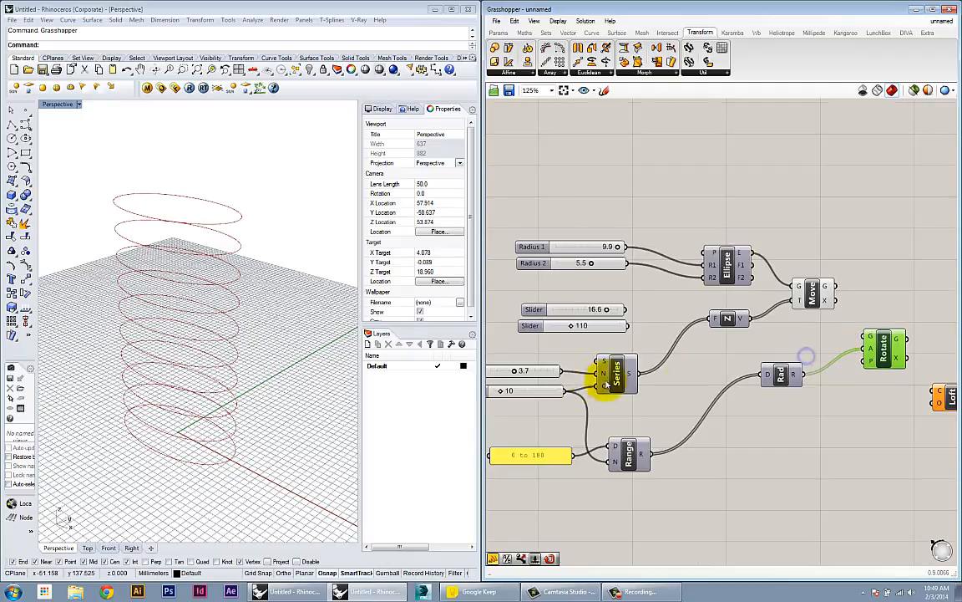
right_click_drag(549, 380, 586, 374)
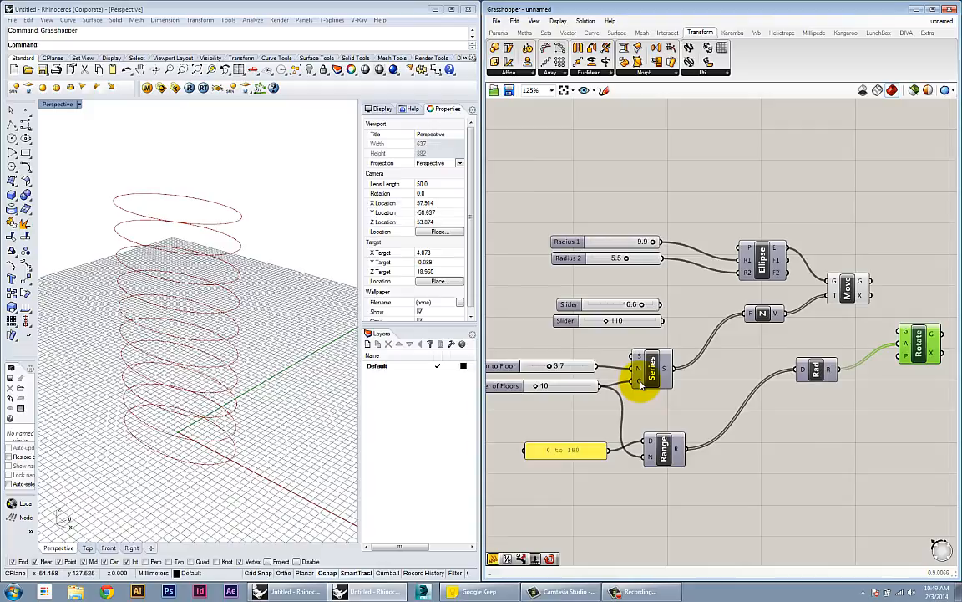
mouse_move(670, 371)
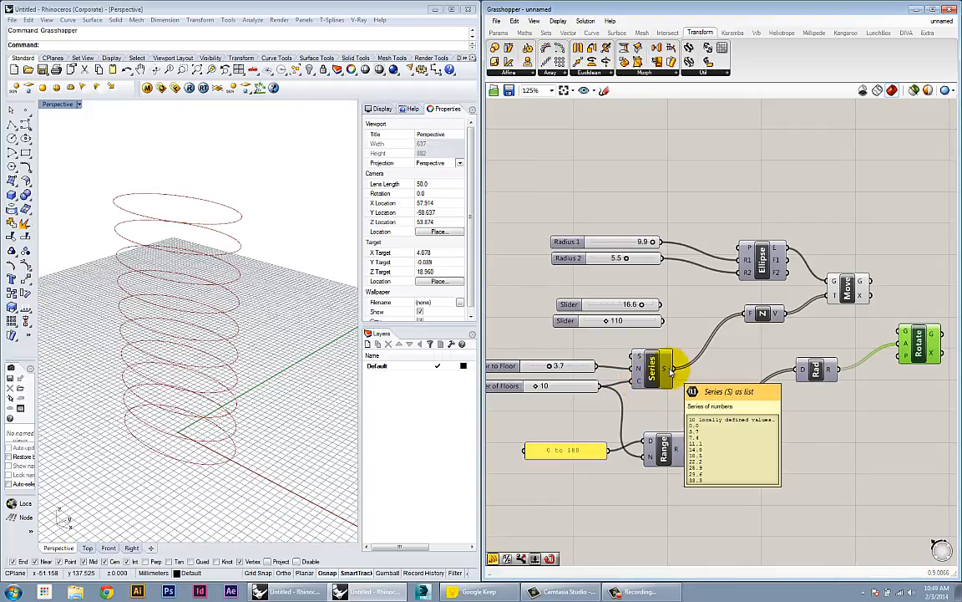
left_click_drag(799, 369, 651, 462)
mouse_move(651, 462)
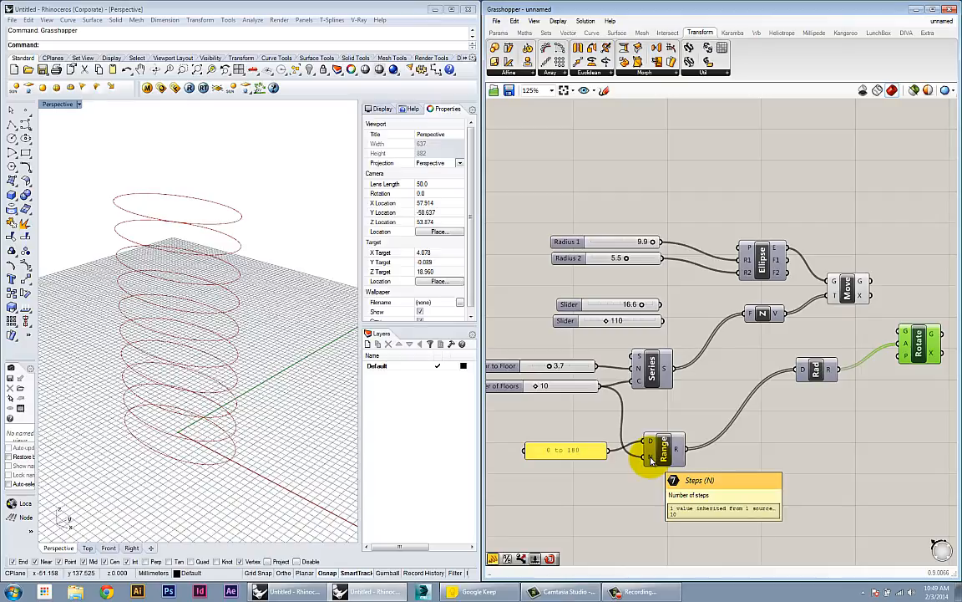
mouse_move(679, 453)
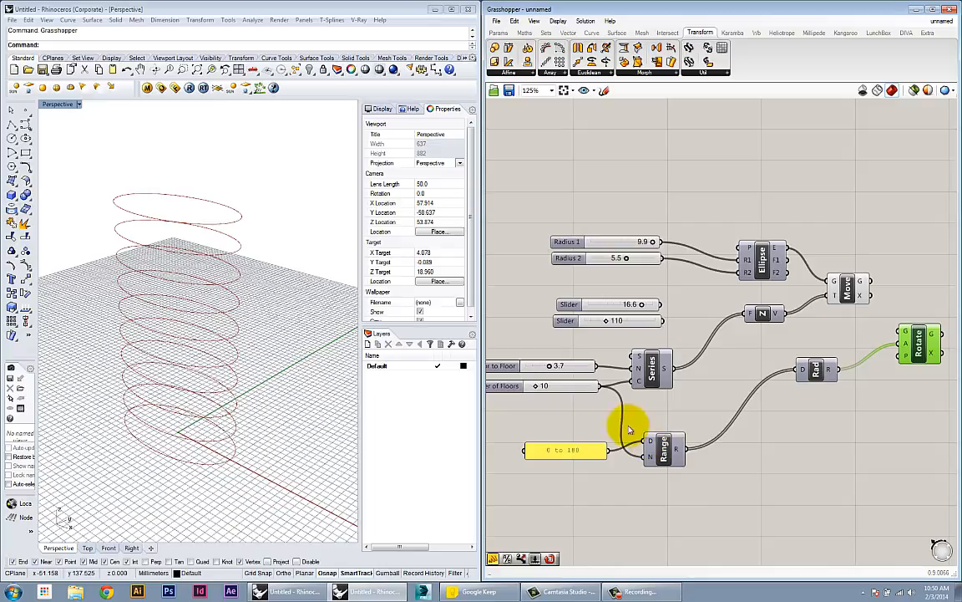
Shift the Number of Floors slider further left and add a Subtraction component that subtracts 1 beneath it.
right_click_drag(593, 416, 683, 416)
left_click_drag(652, 391, 627, 390)
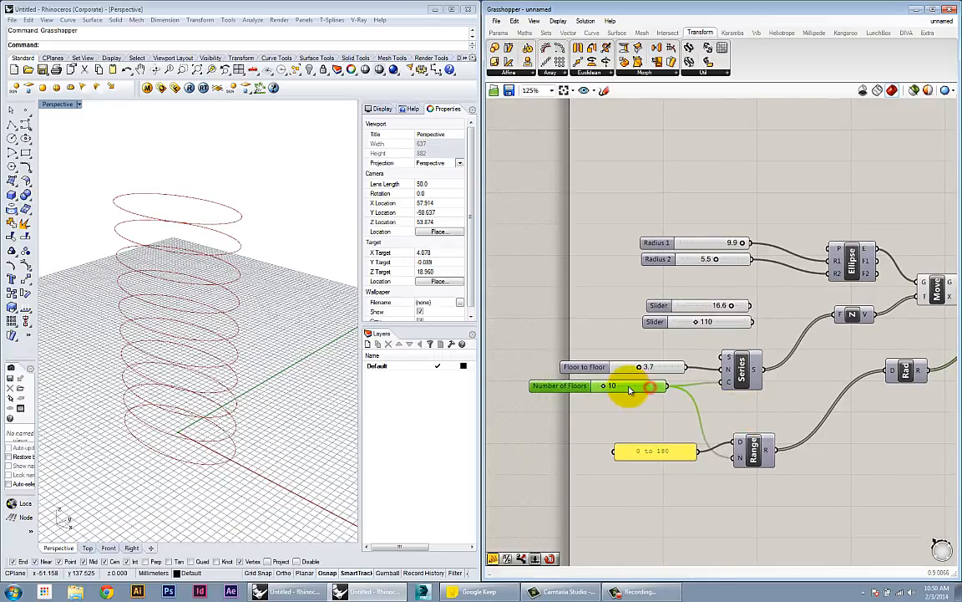
mouse_move(741, 462)
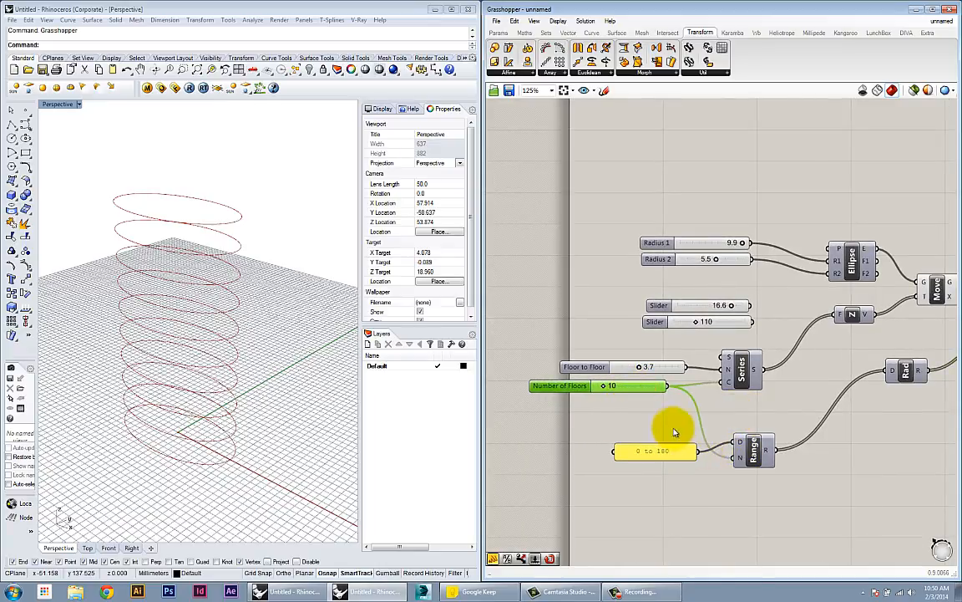
double_click(653, 410)
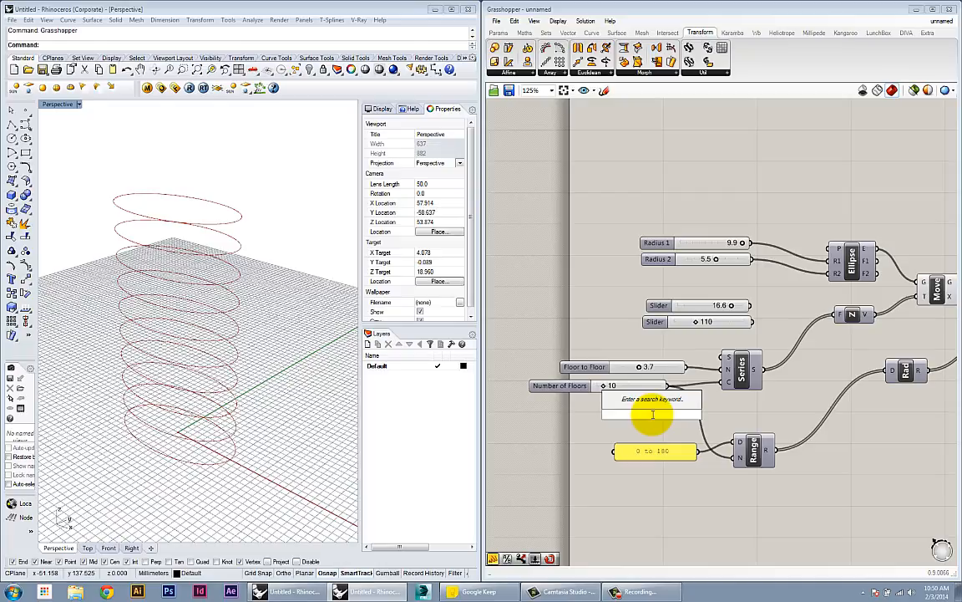
type("-1")
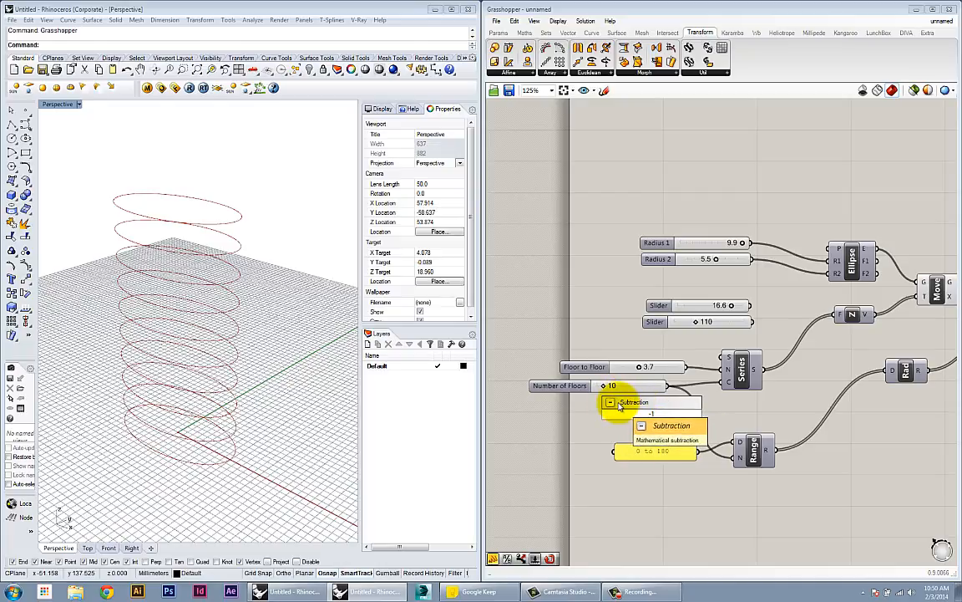
left_click(651, 414)
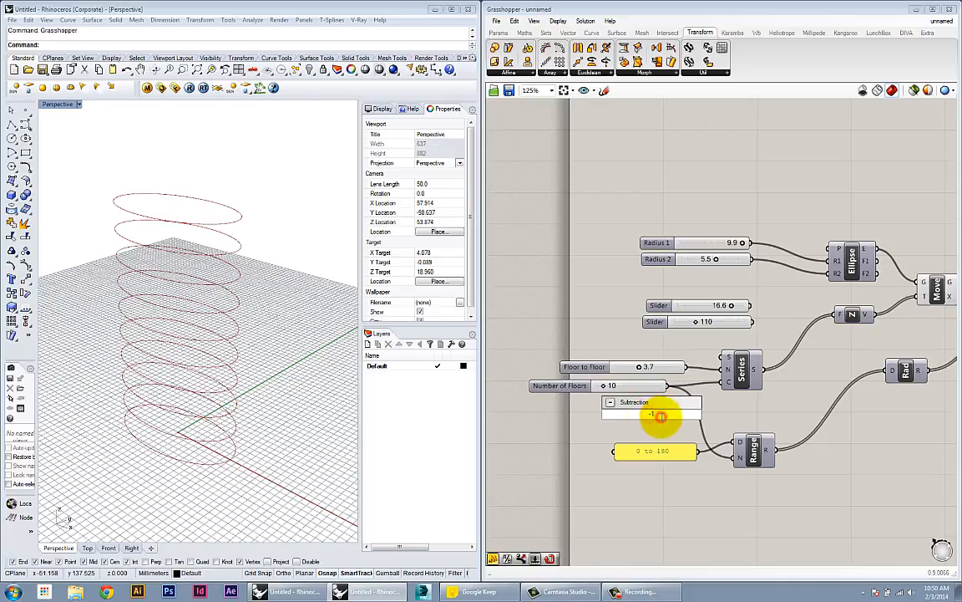
key("Return")
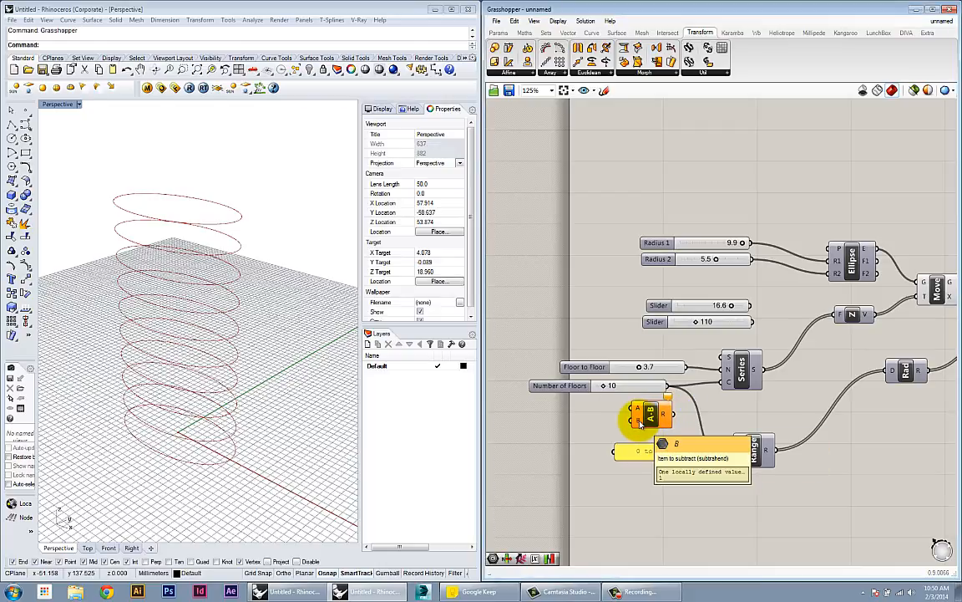
Wire Number of Floors into the Subtraction's A input and its result into Range's Steps input.
left_click_drag(640, 422, 677, 412)
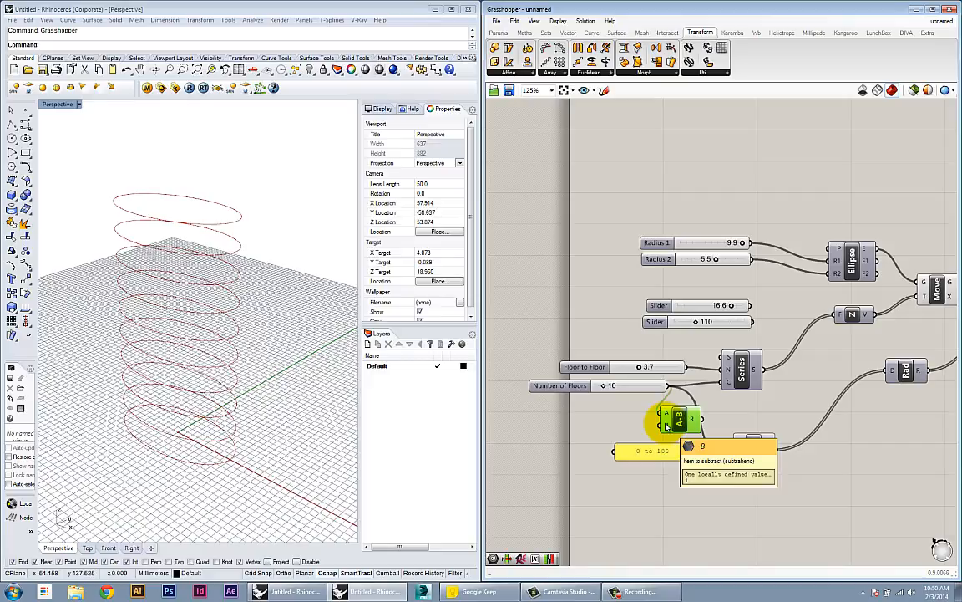
left_click_drag(703, 419, 736, 458)
right_click_drag(752, 462, 665, 456)
mouse_move(738, 456)
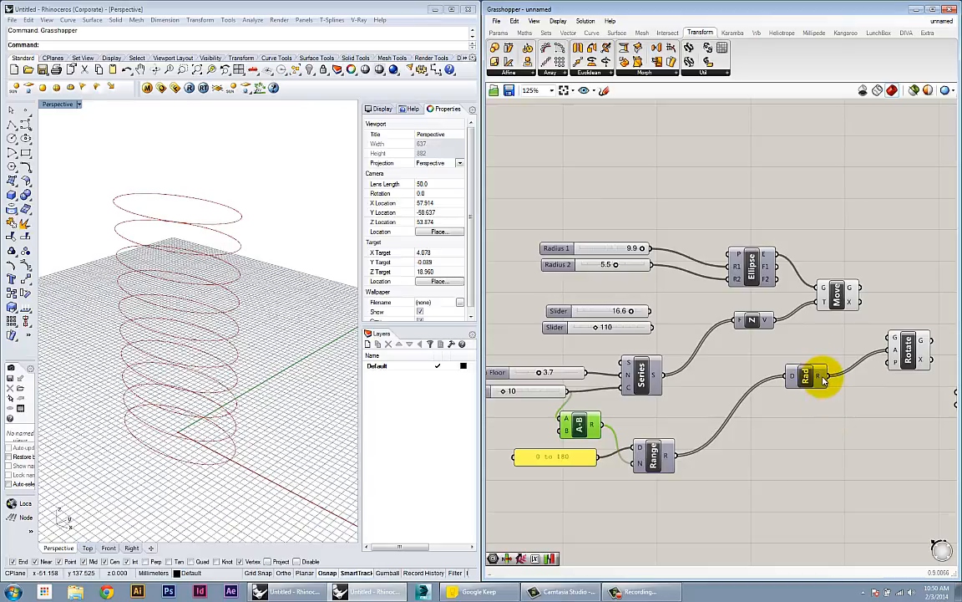
Connect the Move component's Geometry output to the Rotate component's Geometry input.
right_click_drag(823, 380, 769, 385)
mouse_move(840, 356)
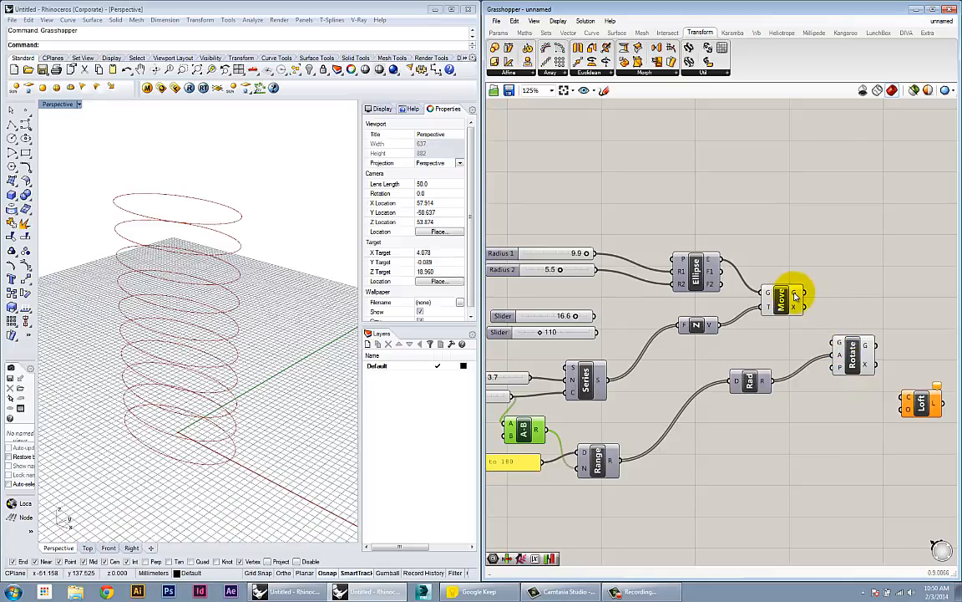
left_click_drag(800, 295, 859, 345)
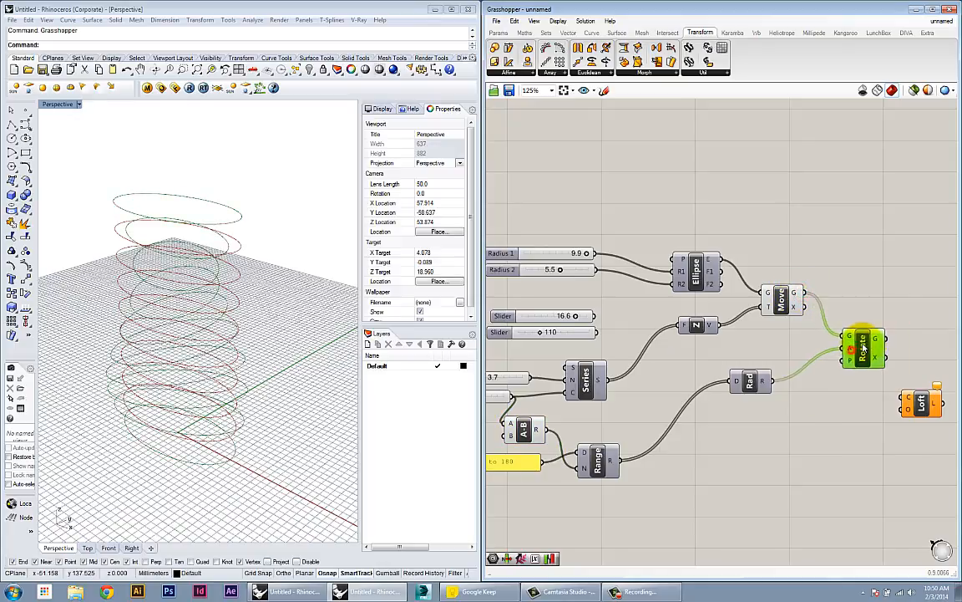
Compare the values in Rotate's Angle and Geometry inputs with those in Move's Geometry output.
left_click(859, 315)
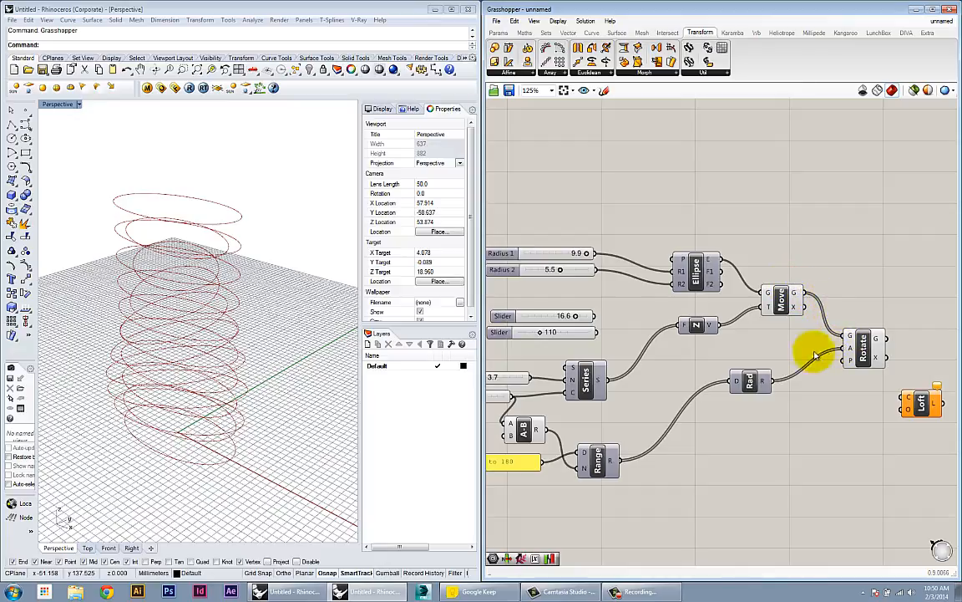
mouse_move(853, 352)
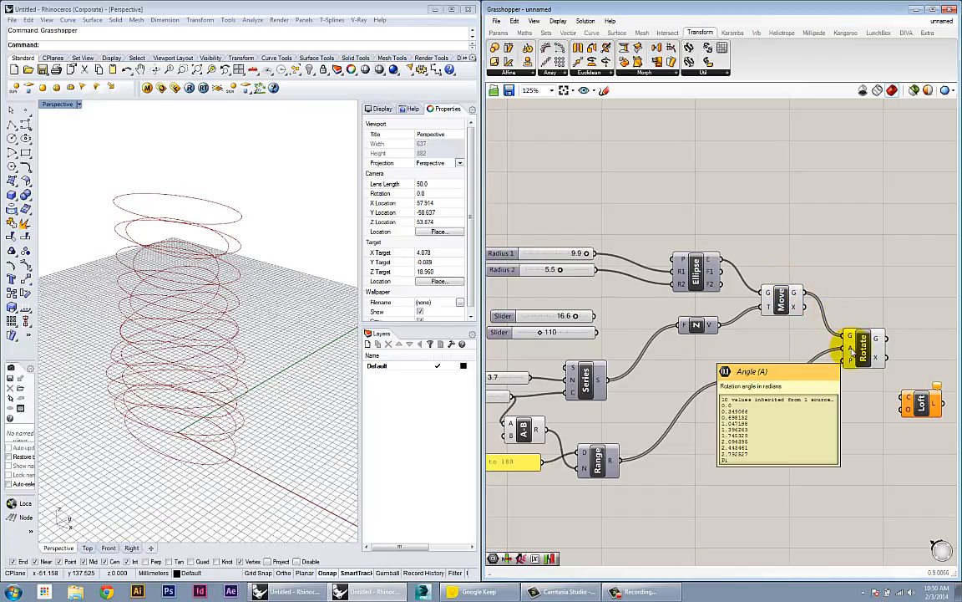
right_click_drag(626, 248, 575, 248)
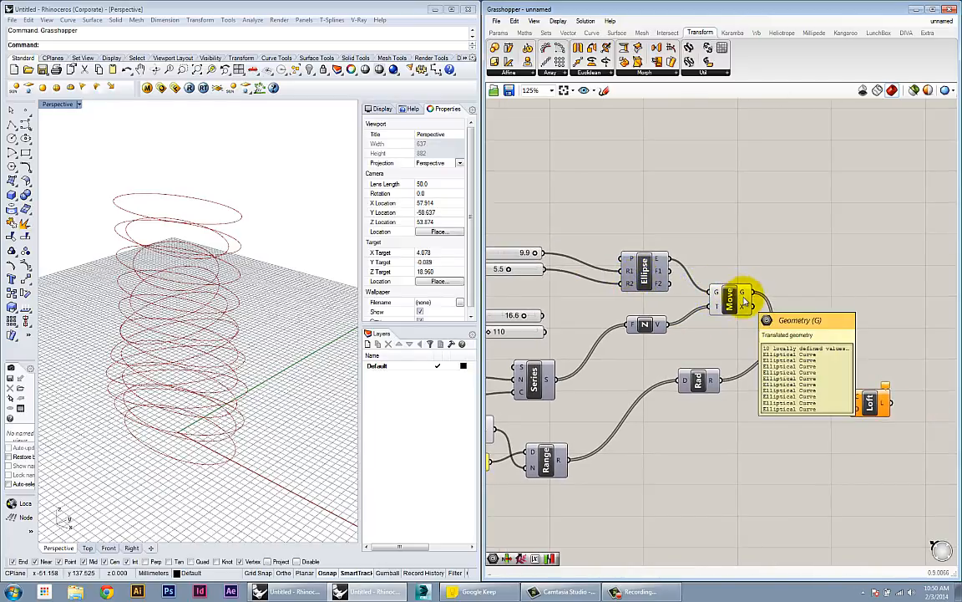
right_click_drag(800, 341, 782, 341)
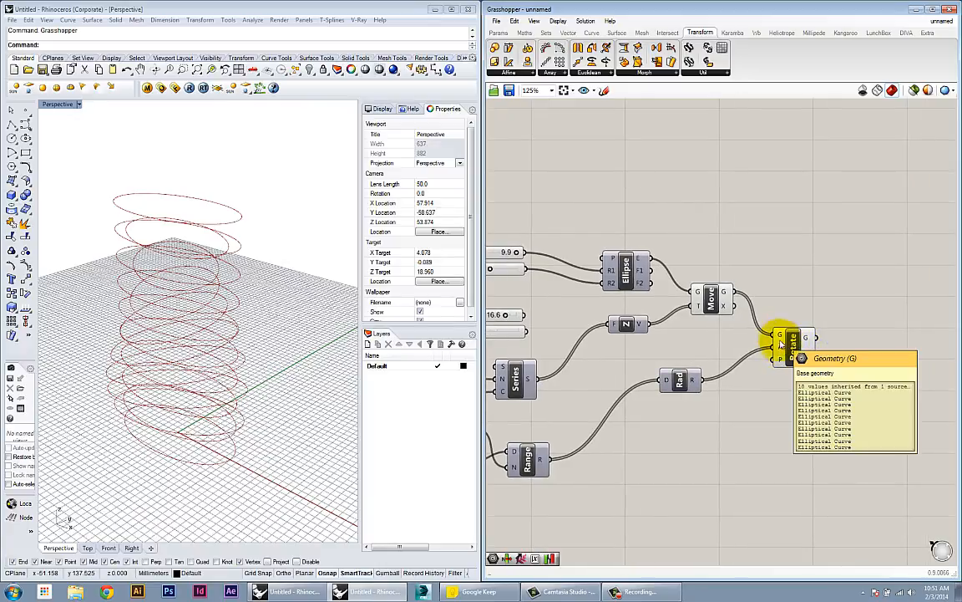
mouse_move(782, 338)
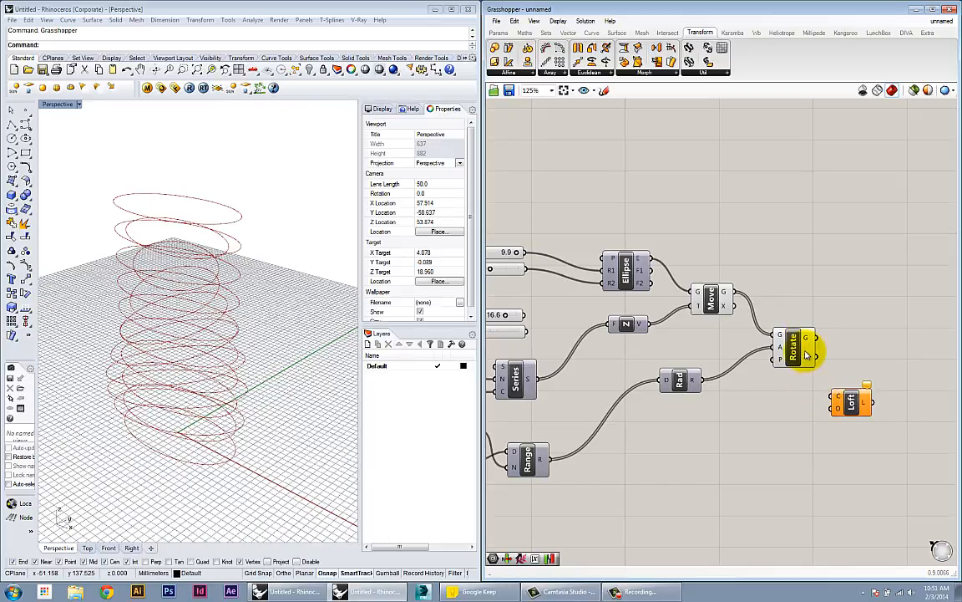
left_click(799, 355)
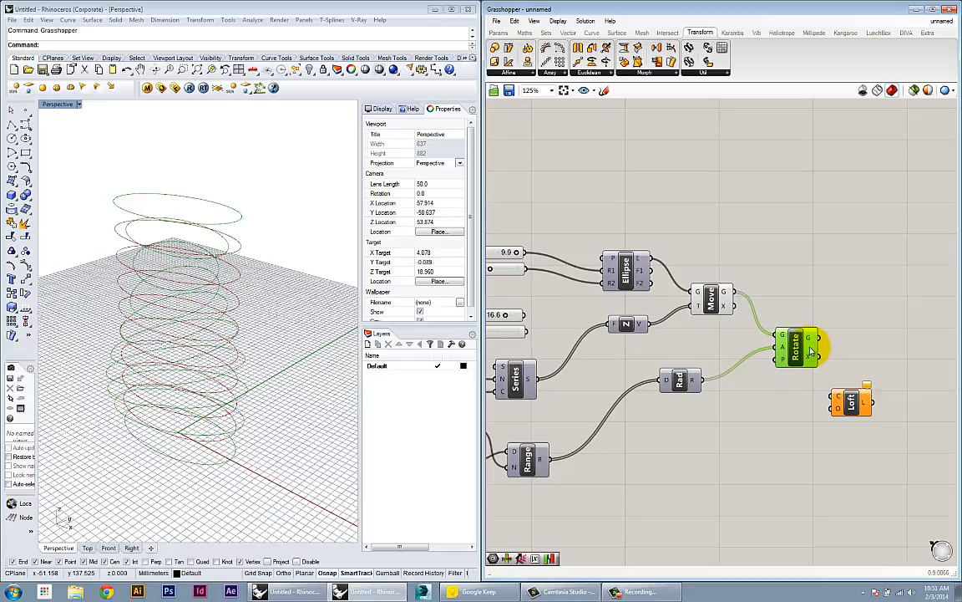
left_click(782, 337)
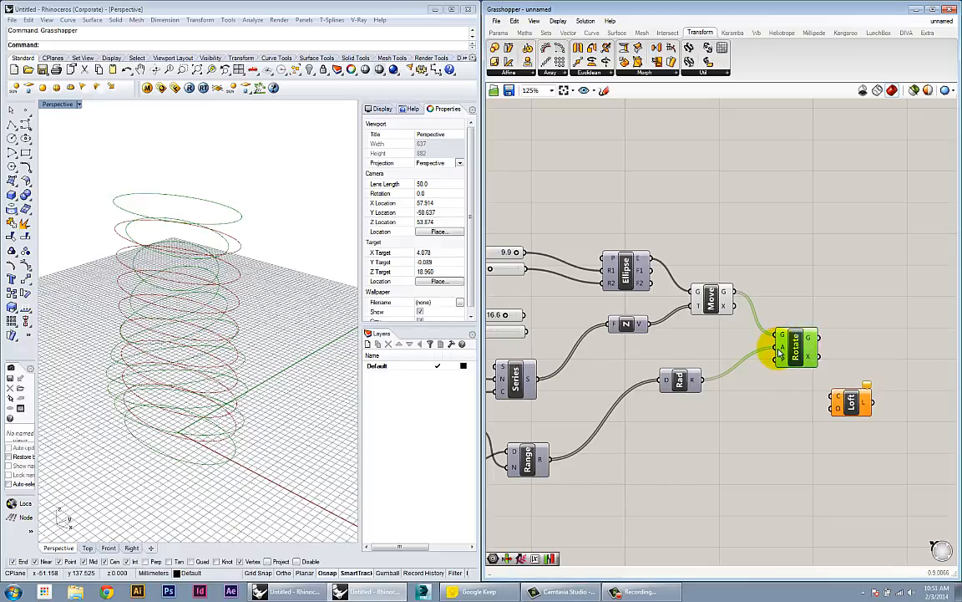
mouse_move(781, 352)
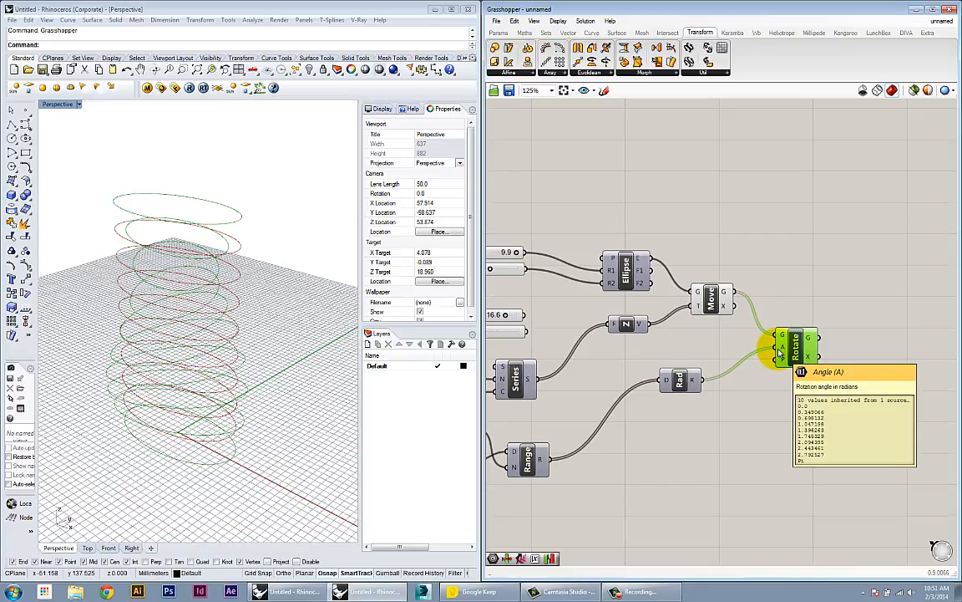
Bring the Loft component closer to Rotate, connect Rotate's Geometry output to Loft's Curves input and inspect the lofted tower.
left_click(870, 393)
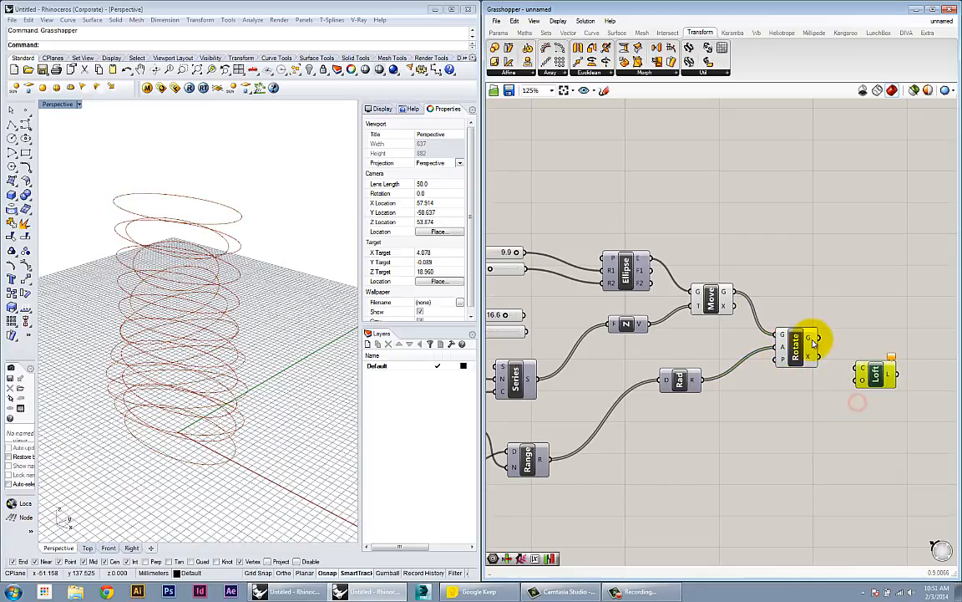
mouse_move(809, 343)
left_click_drag(821, 339, 865, 350)
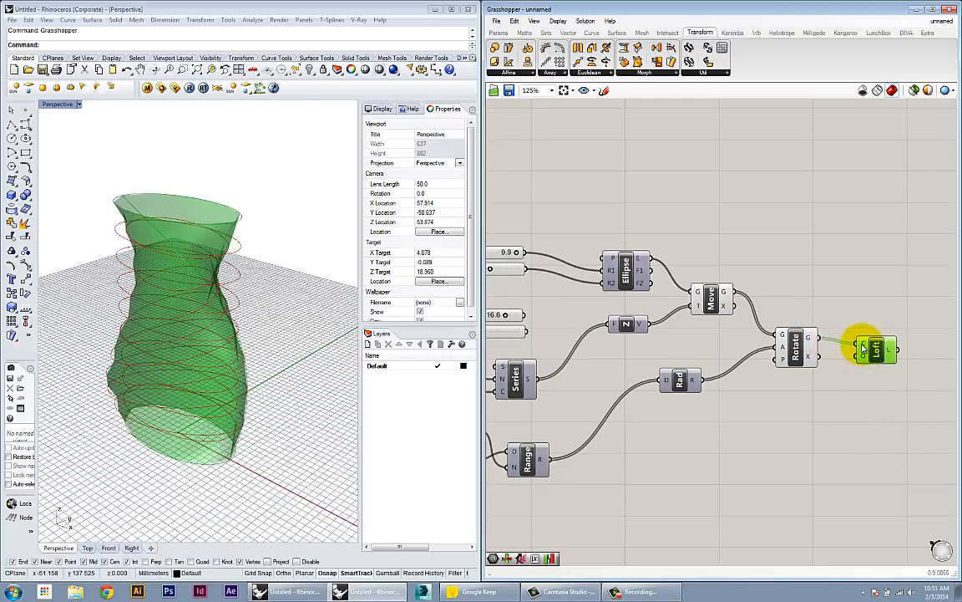
right_click_drag(257, 354, 241, 382)
scroll(598, 392, "down", 2)
right_click_drag(620, 392, 692, 388)
left_click(319, 394)
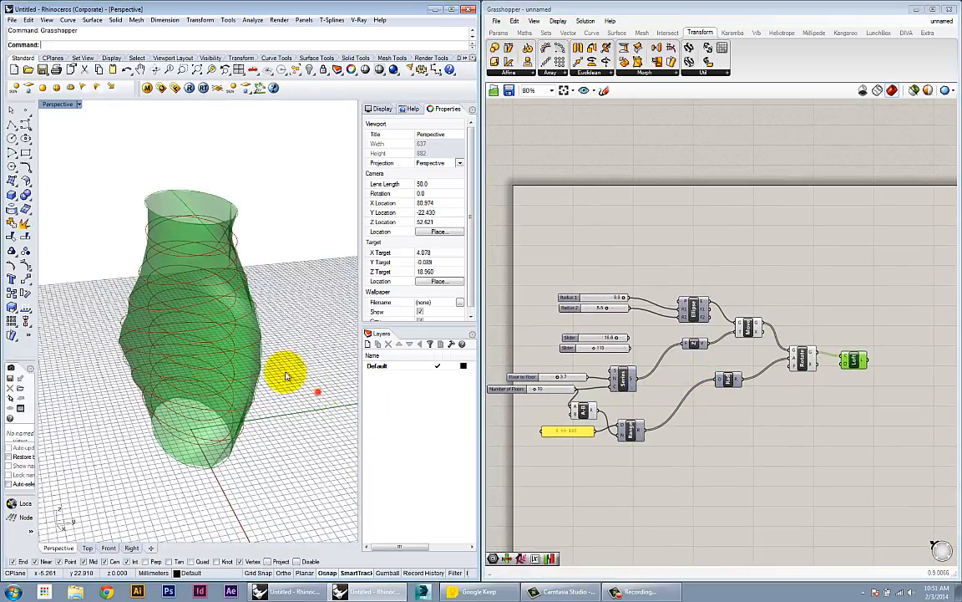
right_click_drag(767, 492, 779, 461)
left_click(784, 405)
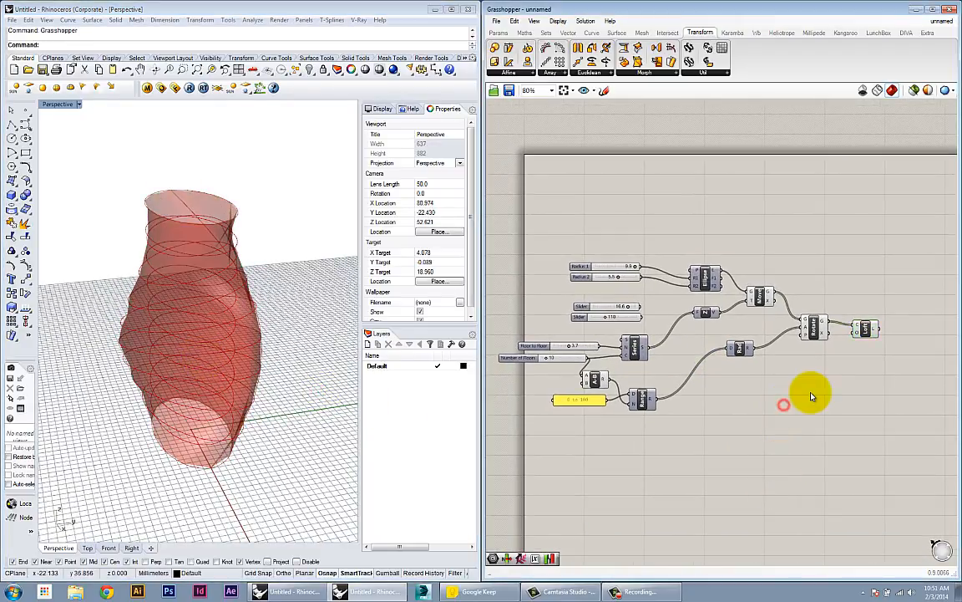
Turn off the preview of every component in the definition.
scroll(811, 396, "up", 2)
right_click_drag(809, 393, 804, 418)
key("ctrl+a")
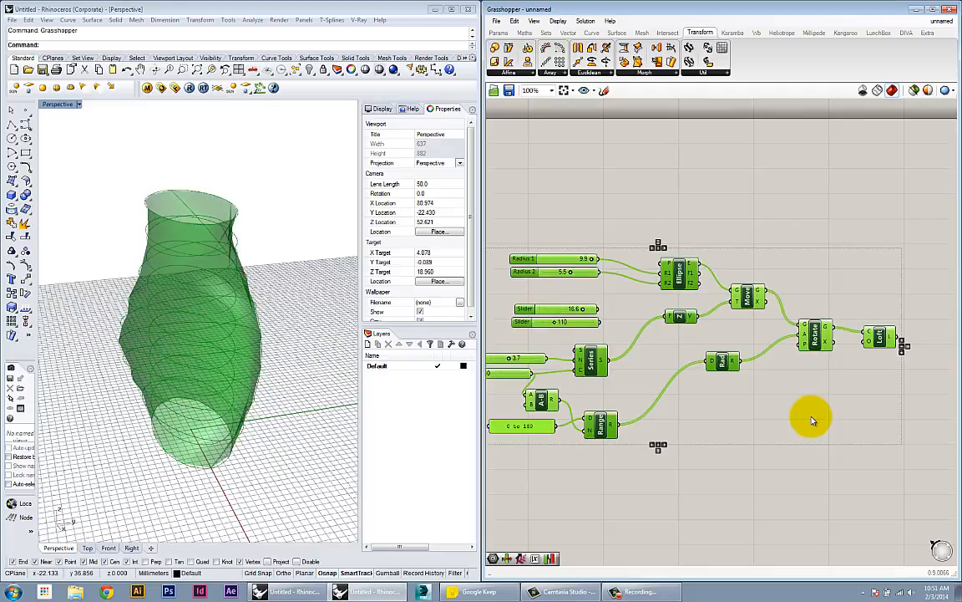
left_click(799, 224)
key("ctrl+a")
right_click_drag(797, 228, 822, 223)
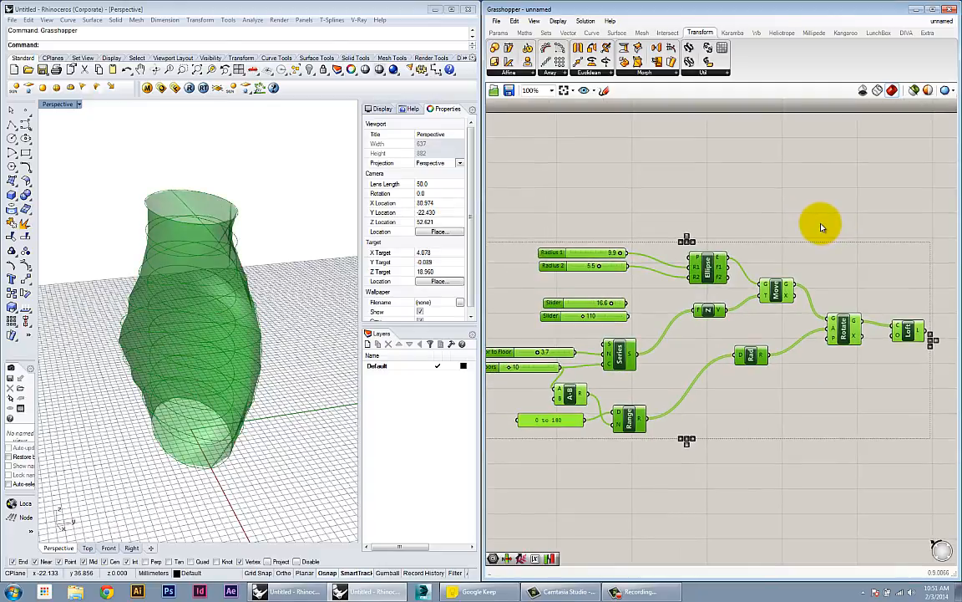
scroll(822, 228, "down", 1)
middle_click(822, 226)
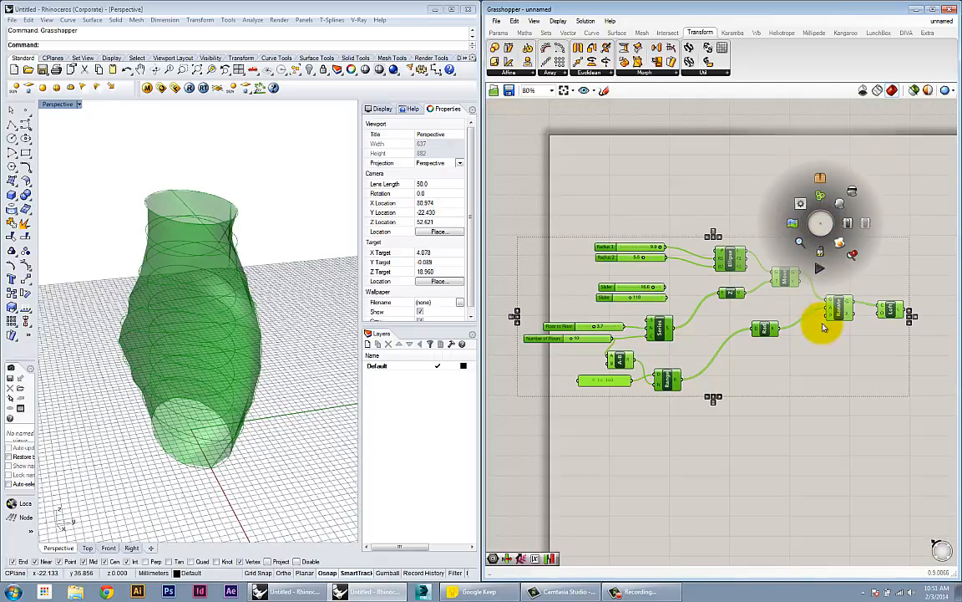
right_click(893, 166)
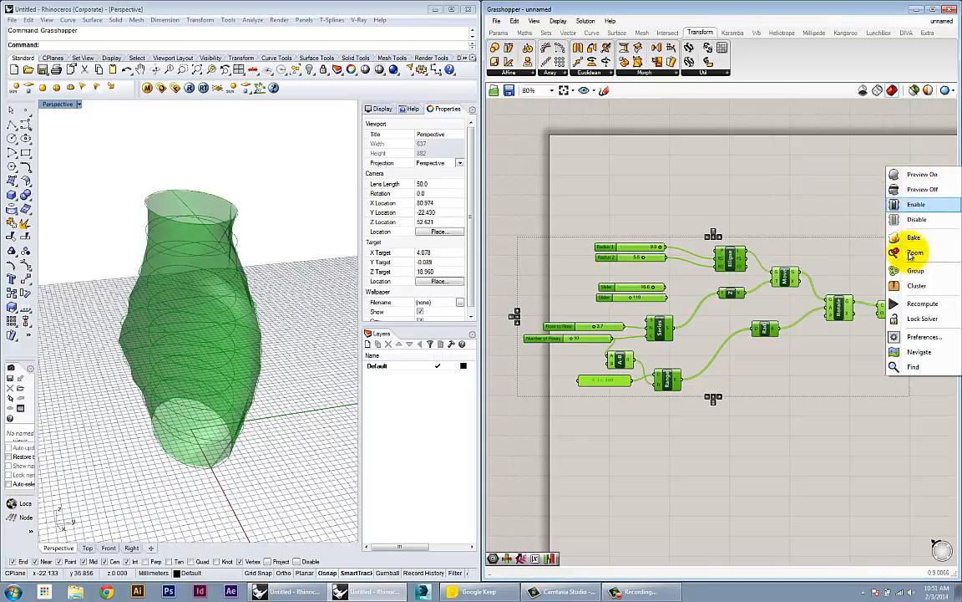
left_click(918, 191)
left_click(871, 242)
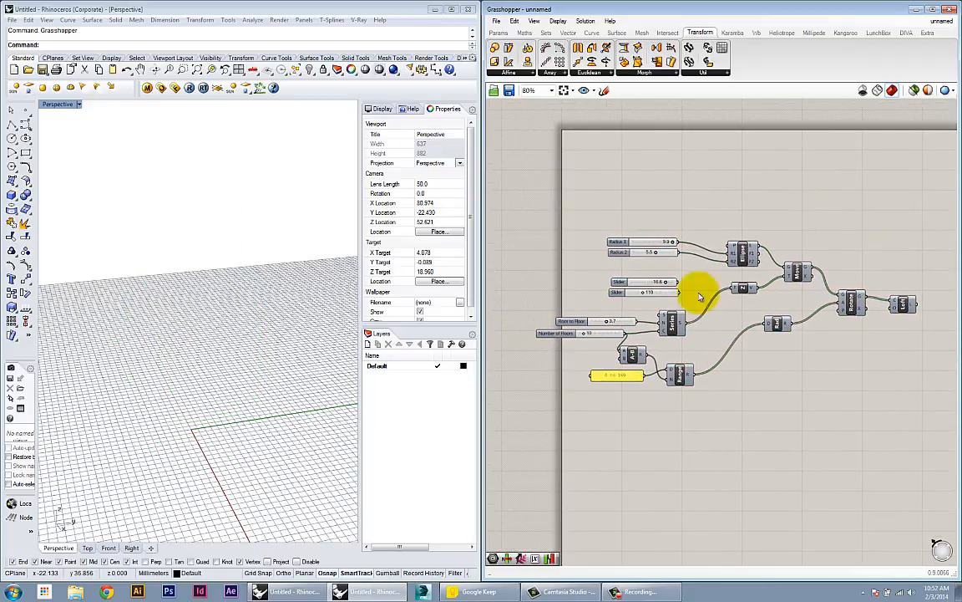
Turn the preview back on for the Loft component only.
right_click_drag(723, 313, 676, 308)
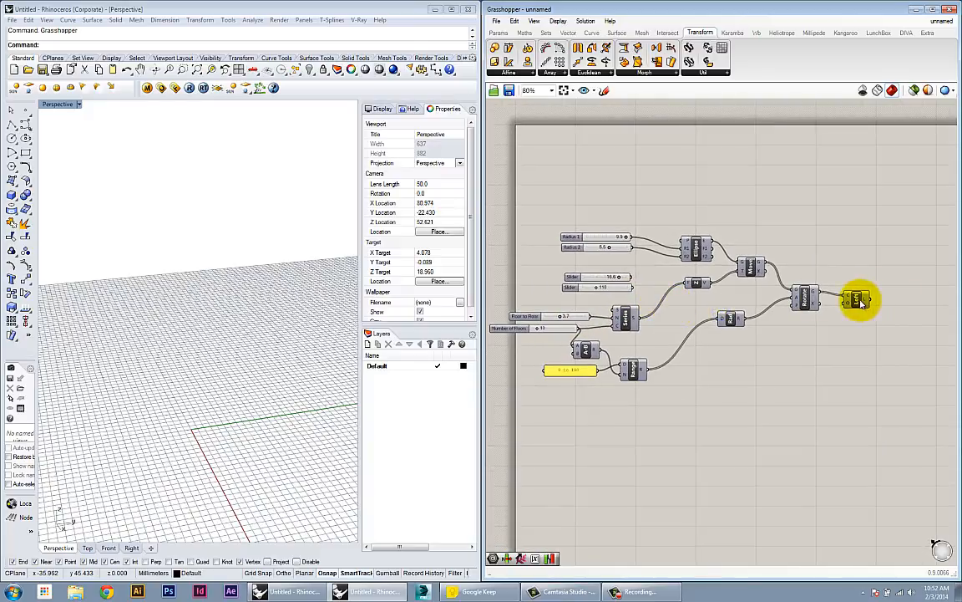
right_click(859, 300)
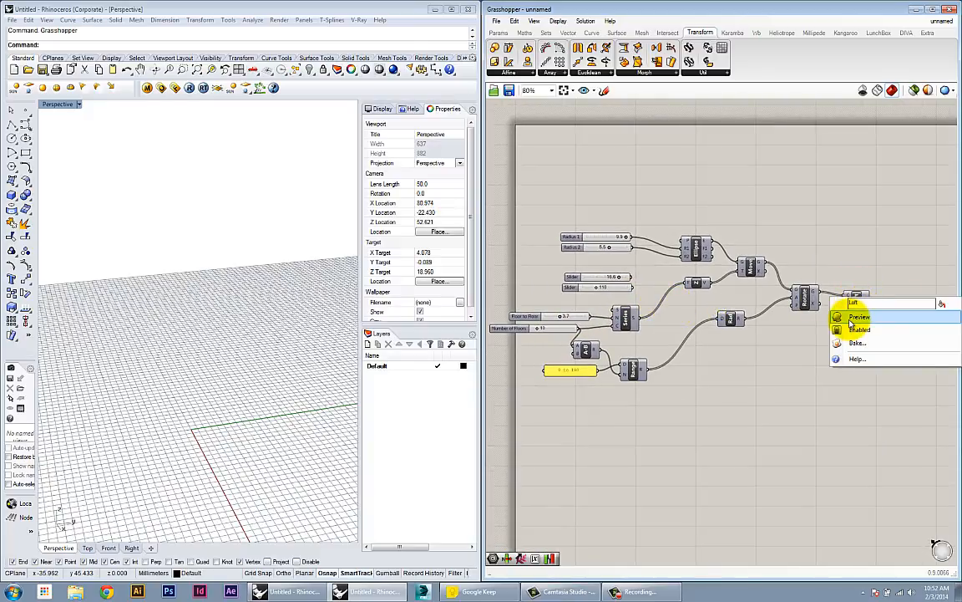
left_click(849, 318)
Delete the two unnamed, unconnected sliders and line up the Floor to Floor and Number of Floors sliders beneath the Radius sliders.
right_click_drag(859, 337, 805, 350)
right_click_drag(733, 358, 760, 353)
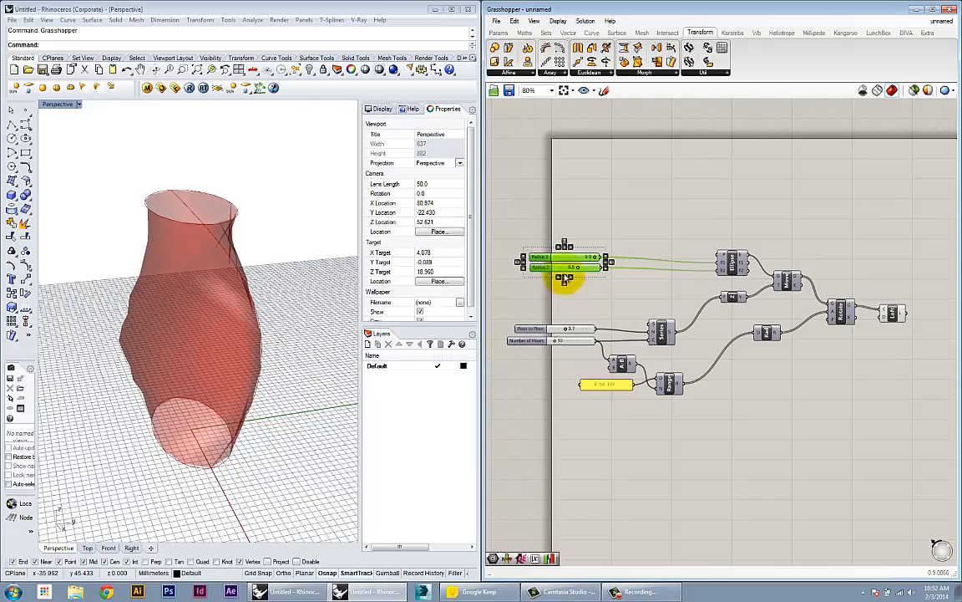
left_click(559, 310)
left_click_drag(563, 362, 536, 288)
left_click(621, 290)
scroll(625, 290, "up", 3)
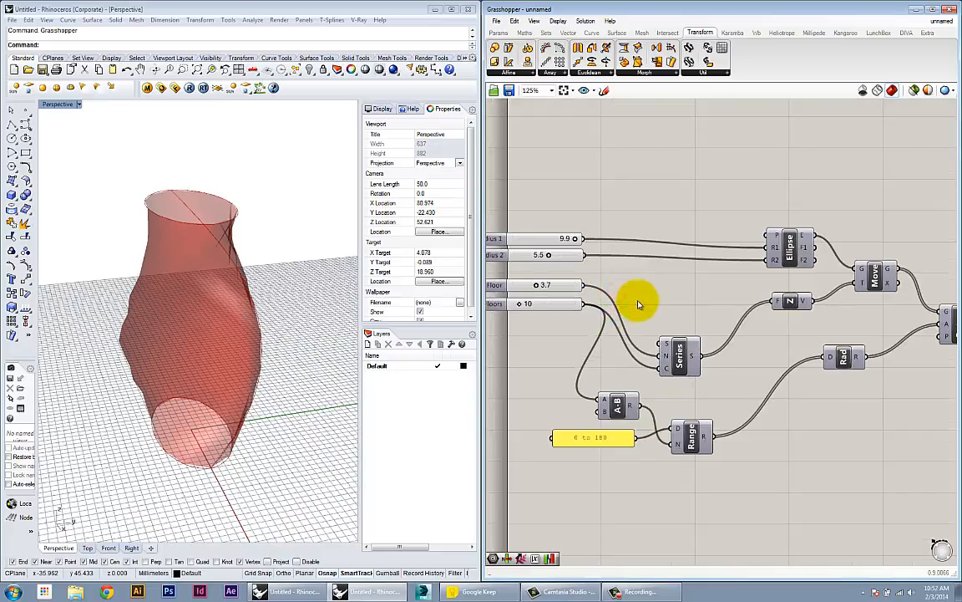
Shift the Series, Subtraction, 0 to 180 panel and Range components up and to the right as a group.
scroll(638, 303, "down", 3)
left_click_drag(674, 438, 589, 327)
left_click_drag(652, 361, 688, 343)
left_click(713, 403)
scroll(655, 362, "up", 3)
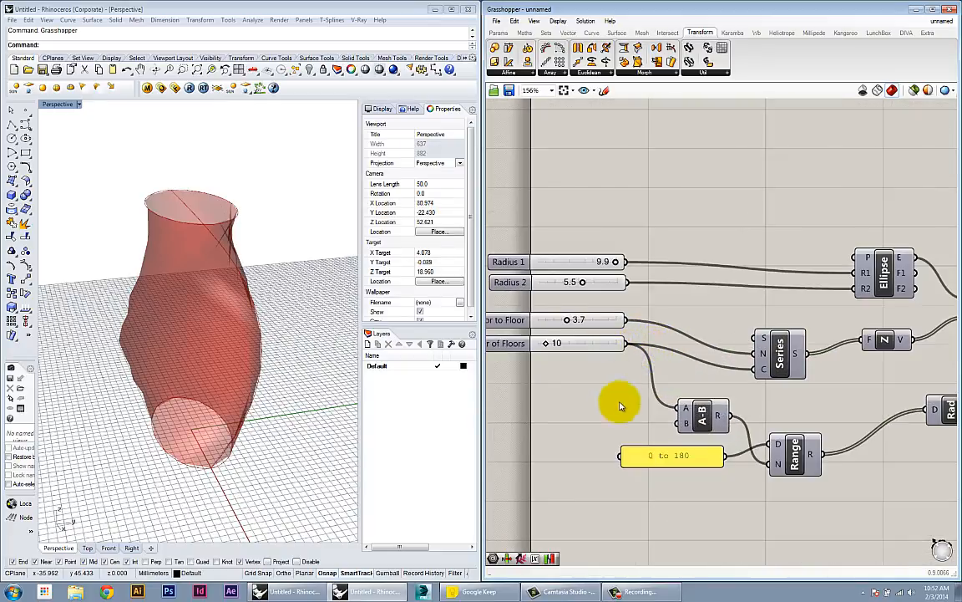
Set Radius 1 to 8.6, Radius 2 to 4.7, Floor to Floor to 3.4 and Number of Floors to 12.
right_click_drag(591, 274, 666, 294)
left_click_drag(679, 282, 652, 305)
right_click_drag(626, 415, 655, 415)
left_click_drag(653, 362, 669, 339)
mouse_move(652, 362)
left_mouse_down()
mouse_move(666, 362)
mouse_move(652, 362)
left_mouse_up()
scroll(640, 426, "down", 2)
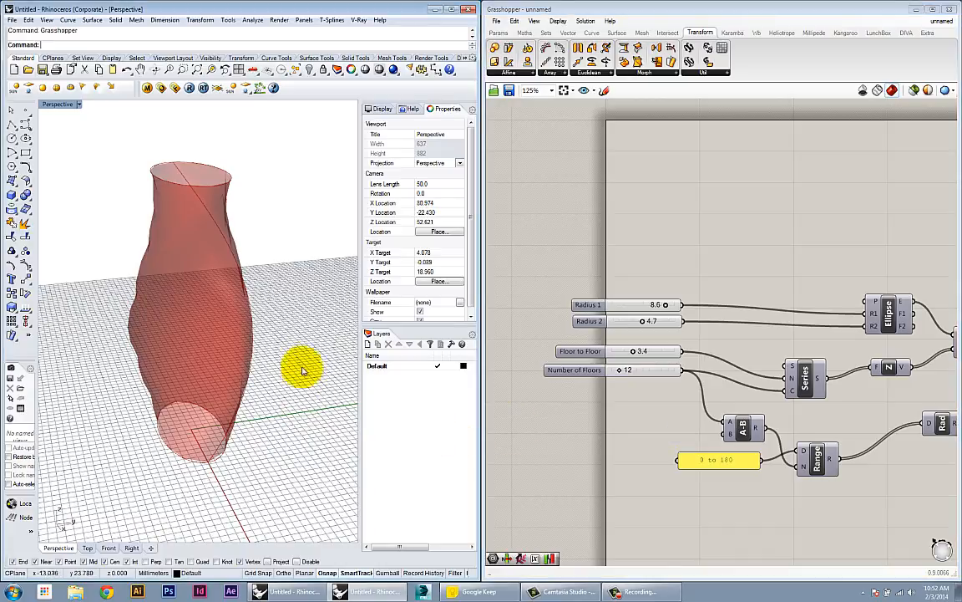
right_click_drag(273, 328, 282, 356)
Nudge the 0 to 180 panel and the Range component down slightly and check Range's Domain input.
right_click_drag(513, 412, 456, 393)
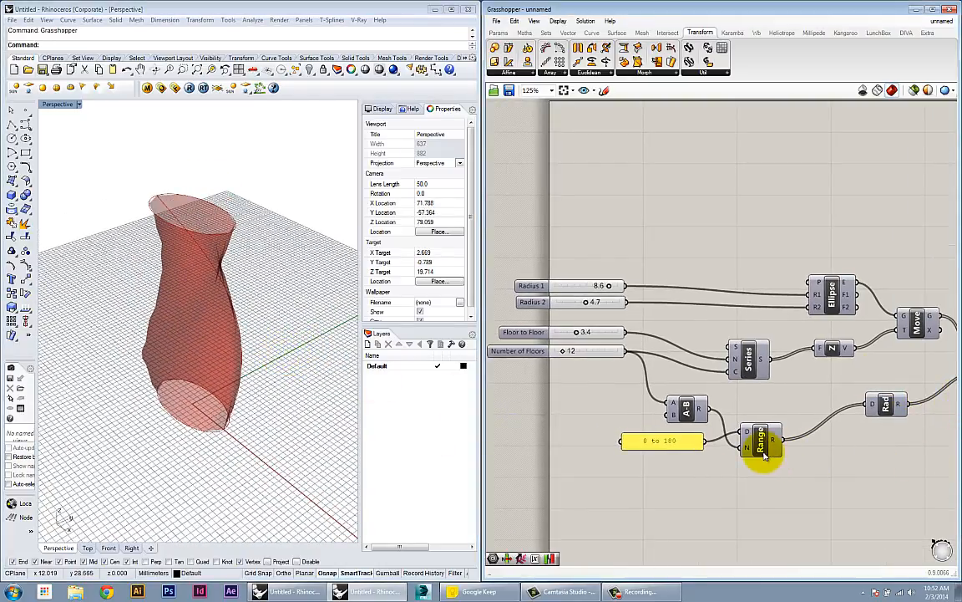
left_click_drag(684, 445, 679, 447)
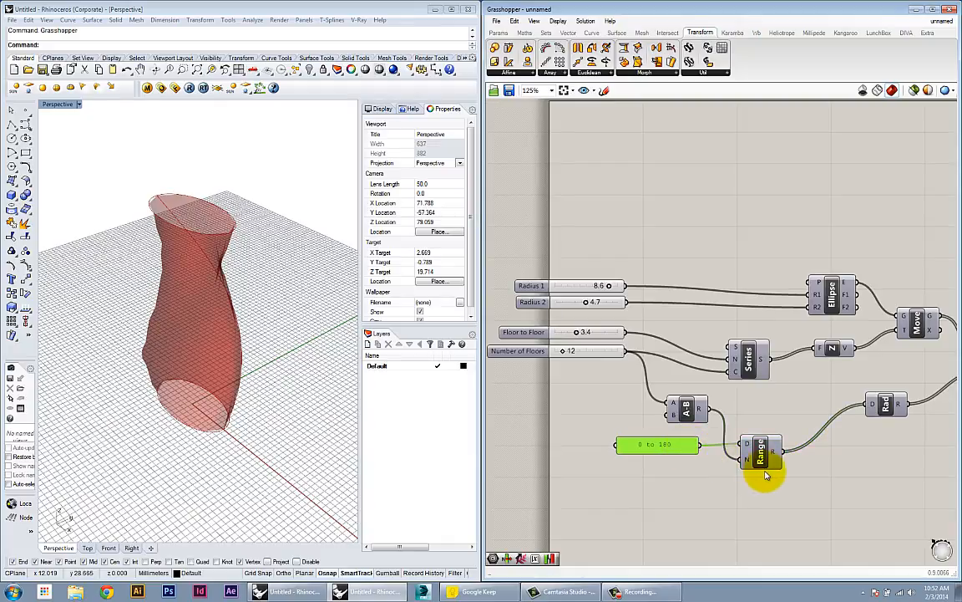
scroll(765, 472, "up", 2)
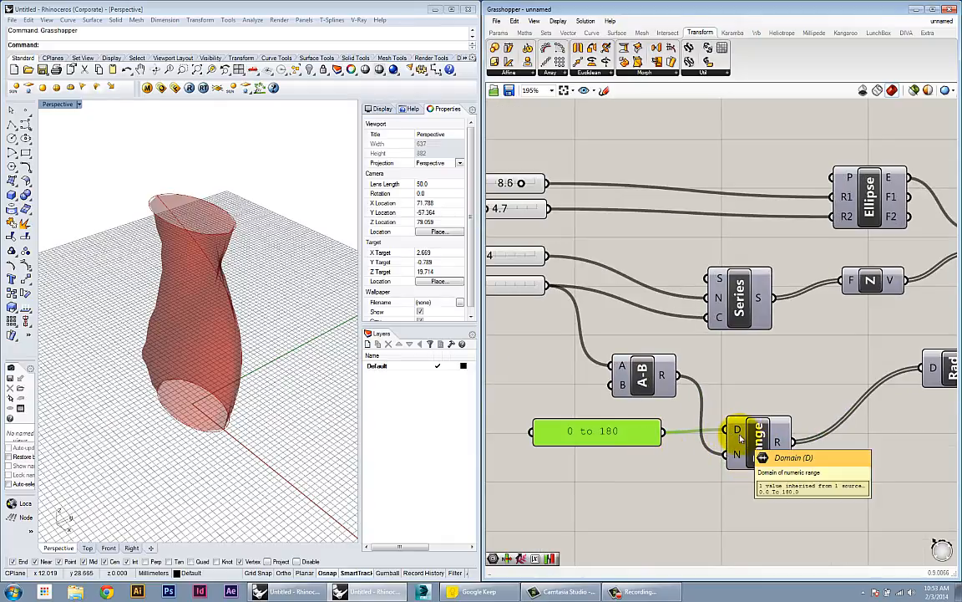
mouse_move(605, 435)
right_mouse_down()
mouse_move(618, 436)
mouse_move(607, 415)
right_mouse_up()
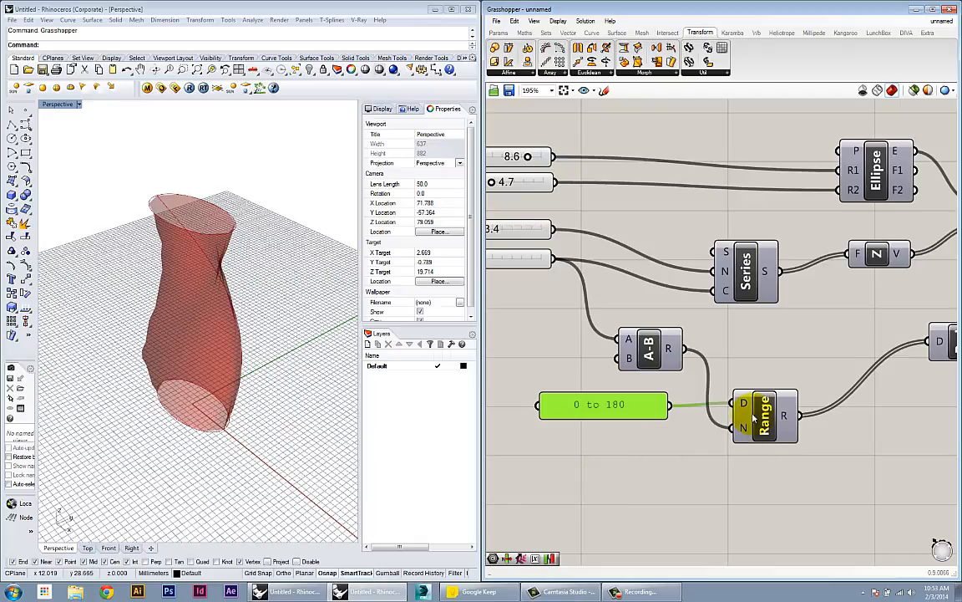
Add a Construct Domain component beneath the 0 to 180 panel.
double_click(622, 455)
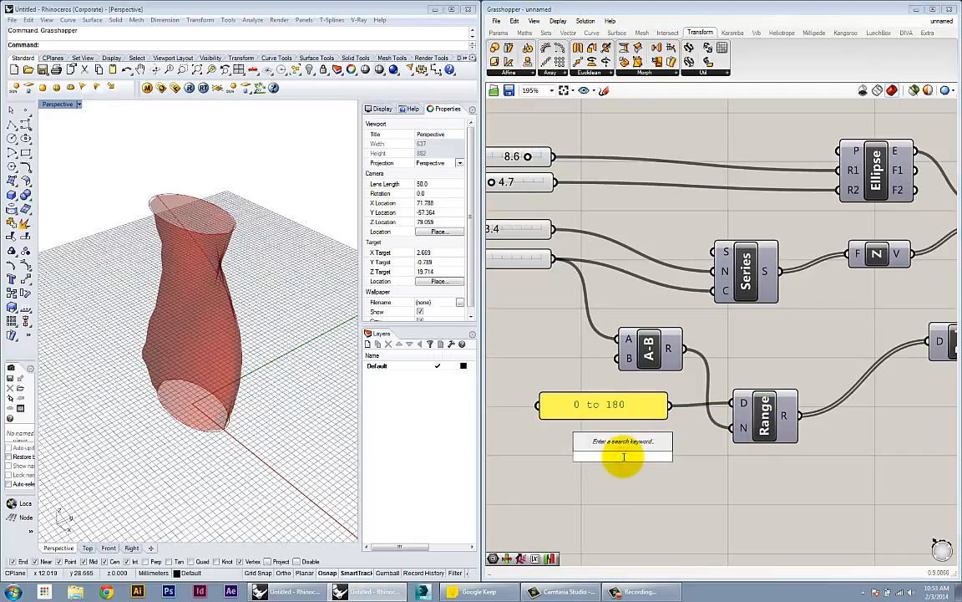
type("domain")
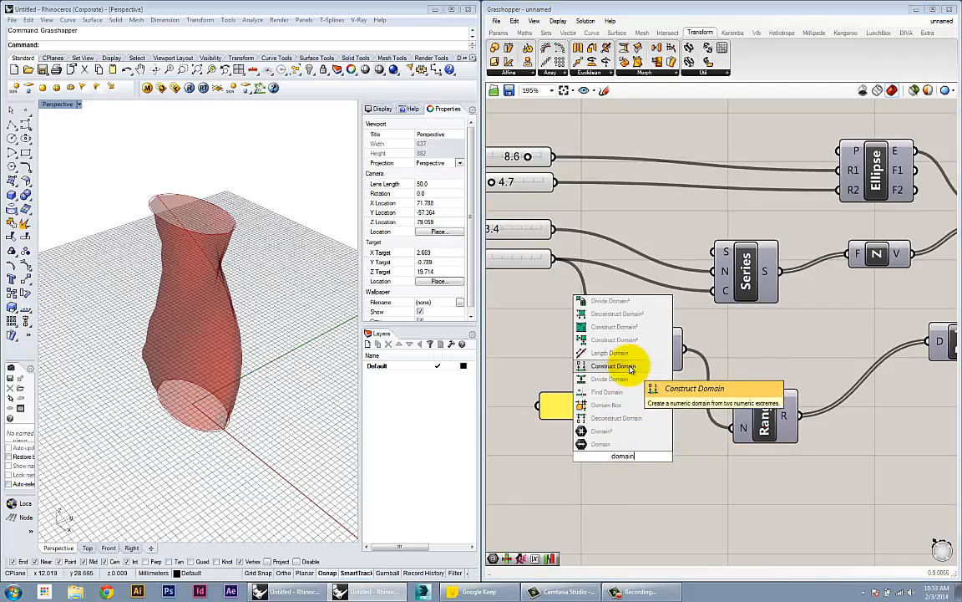
left_click(630, 367)
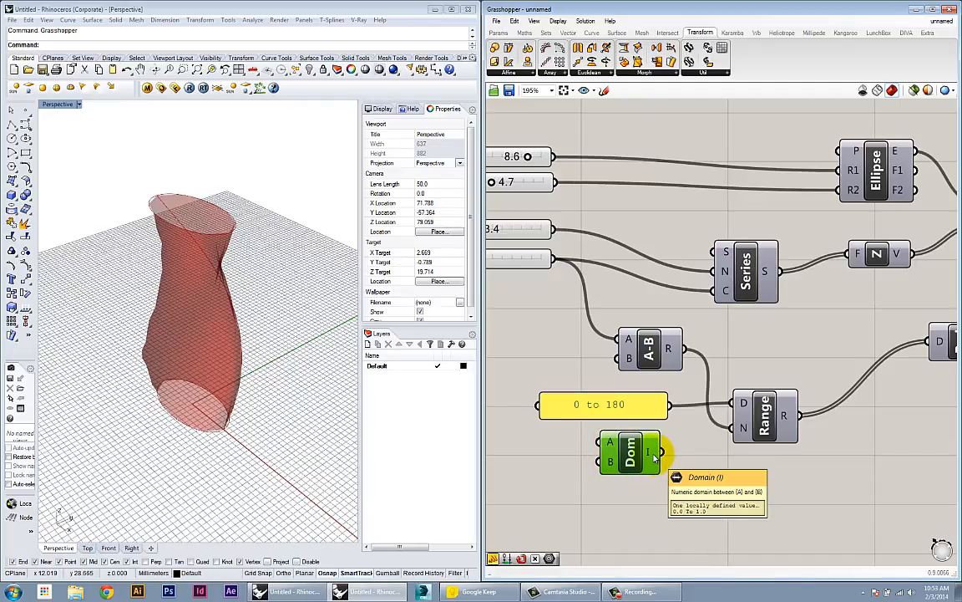
Add a small panel containing 0 beside the Construct Domain component.
right_click_drag(655, 453, 780, 460)
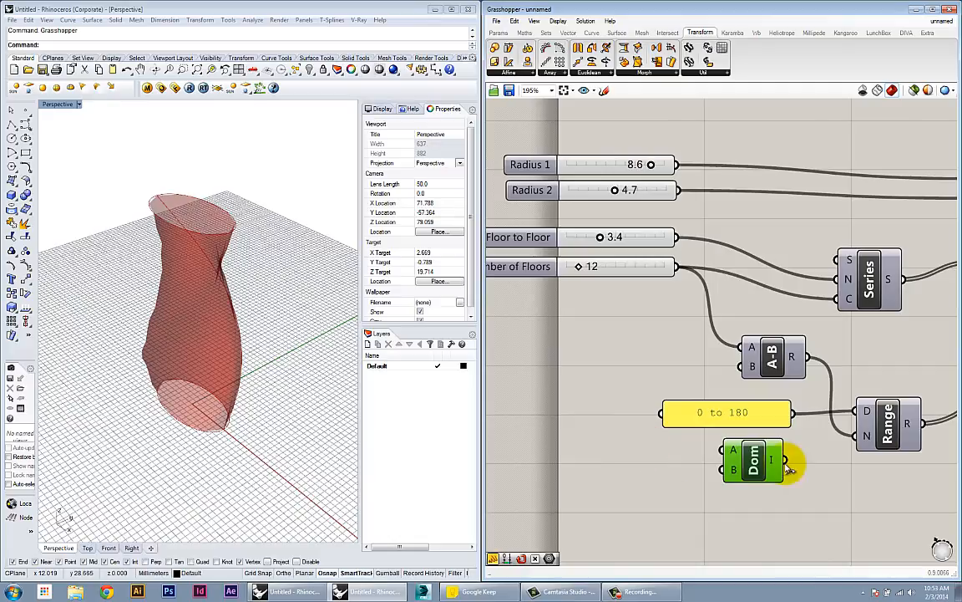
double_click(647, 446)
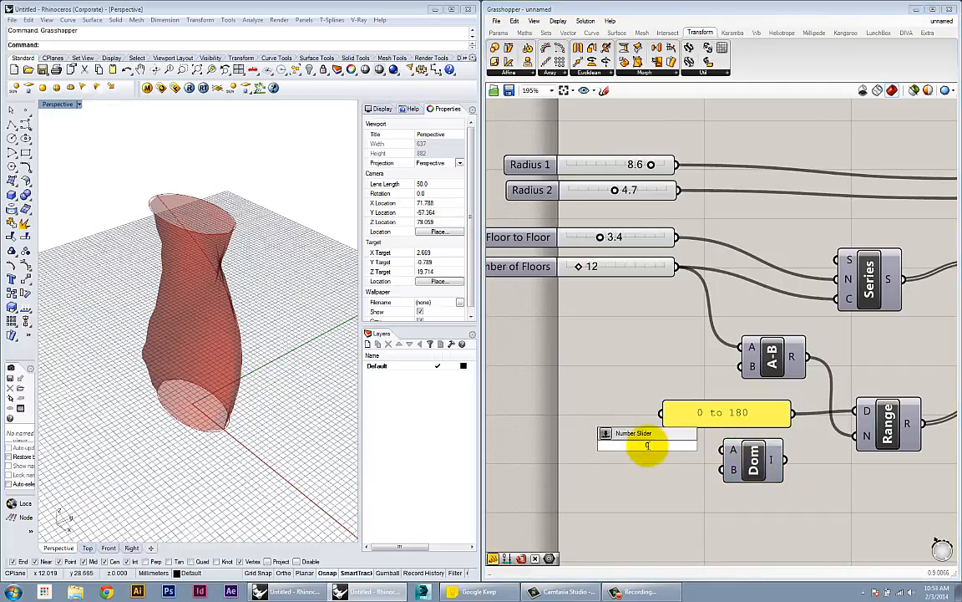
type("panel")
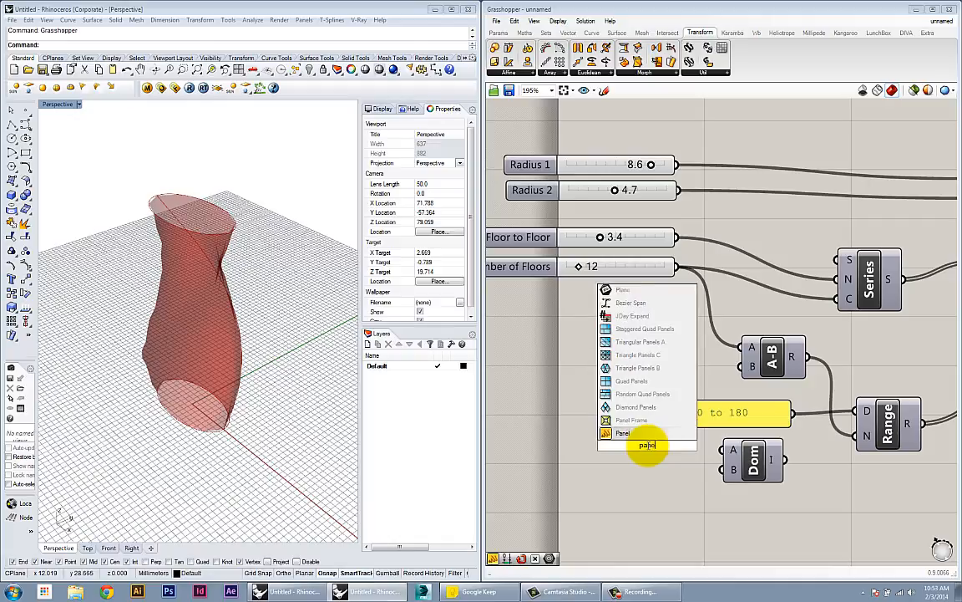
key("Return")
left_click_drag(724, 399, 664, 461)
double_click(627, 480)
type("90")
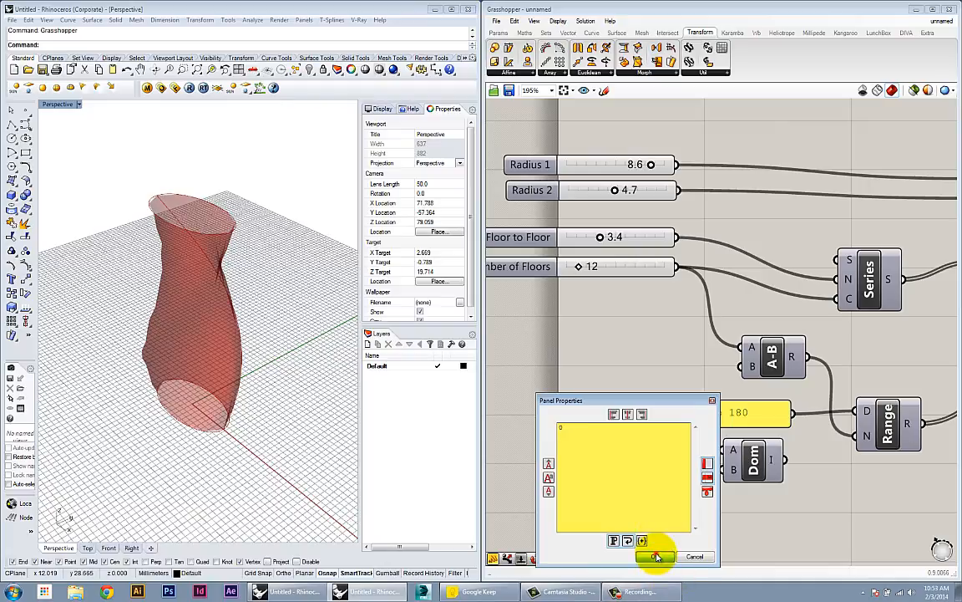
left_click(655, 556)
Connect the 0 panel to Construct Domain's A input and adjust the component's placement slightly.
left_click_drag(635, 493, 722, 450)
right_click_drag(714, 513, 699, 522)
left_click_drag(729, 465, 732, 469)
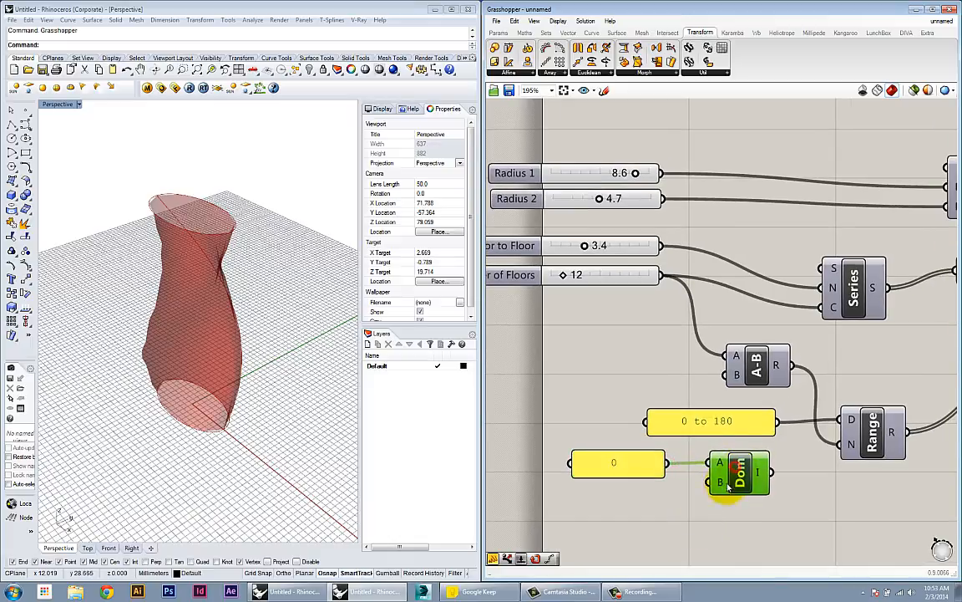
Add a number slider set to 360 and place it beneath the 0 panel, beside the Construct Domain component.
left_click(677, 501)
double_click(677, 501)
type("3")
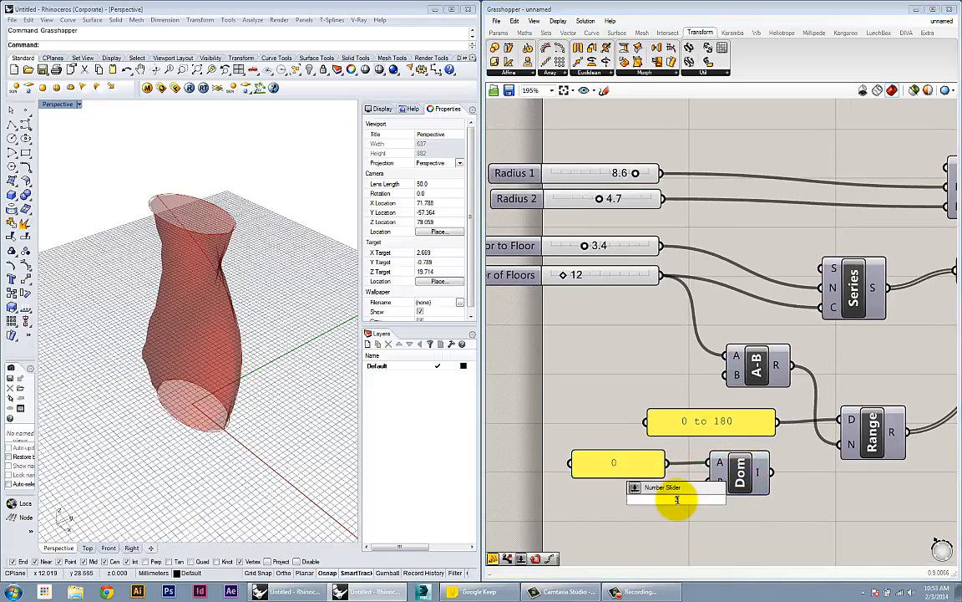
key("Return")
left_click_drag(648, 500, 571, 502)
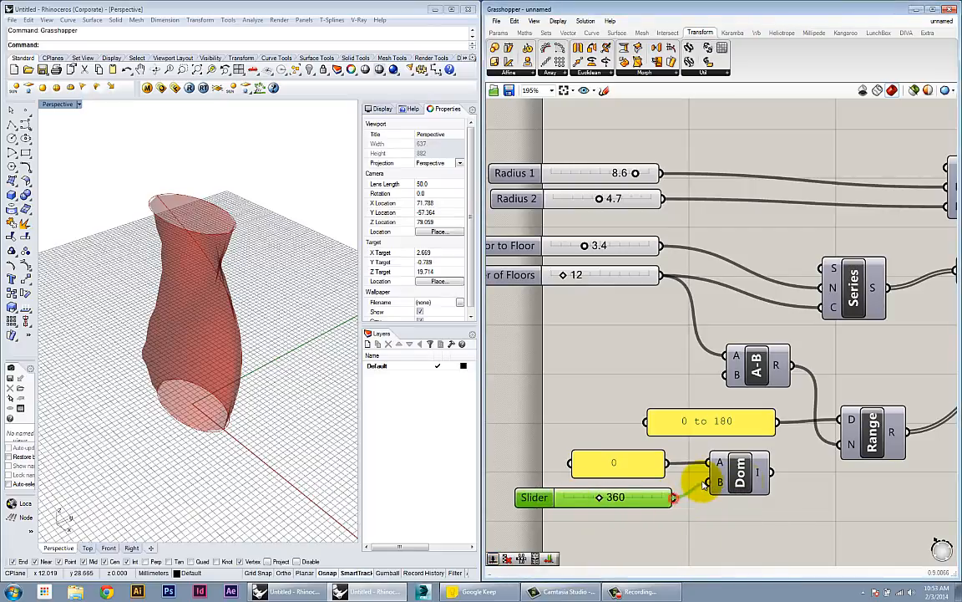
Connect the new slider to Construct Domain's B input, line it up under the 0 panel, and set it to 171.
left_click_drag(701, 483, 711, 482)
left_click_drag(604, 499, 564, 494)
mouse_move(762, 474)
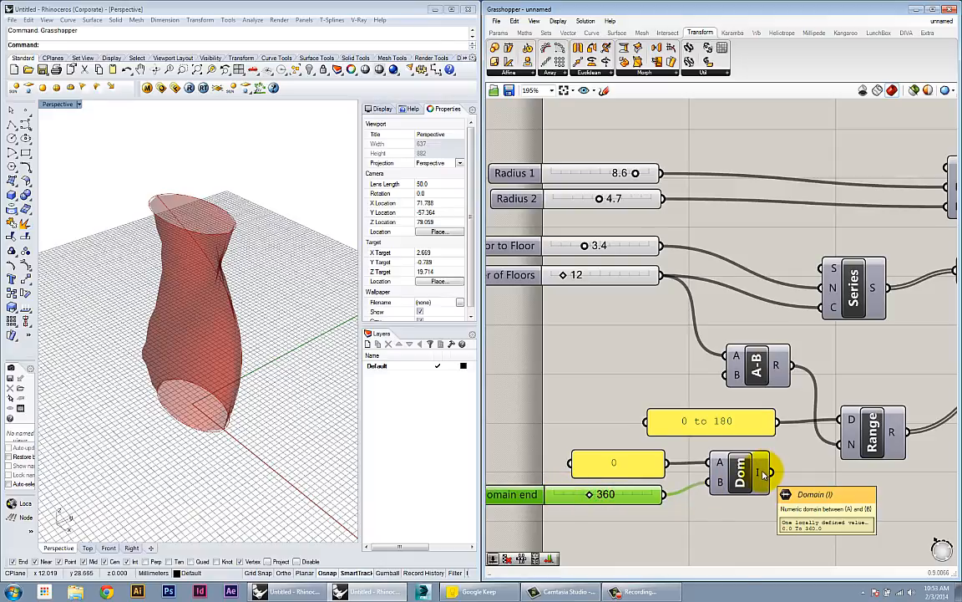
left_click_drag(574, 494, 570, 494)
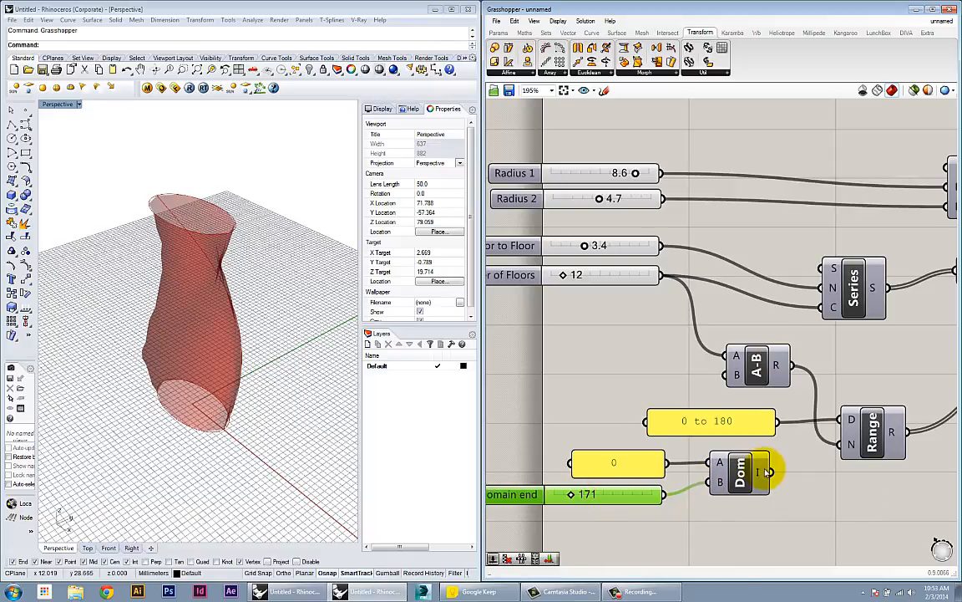
Connect Construct Domain's output to Range's Domain input in place of the 0 to 180 panel, and delete that panel.
mouse_move(765, 472)
left_click(756, 472)
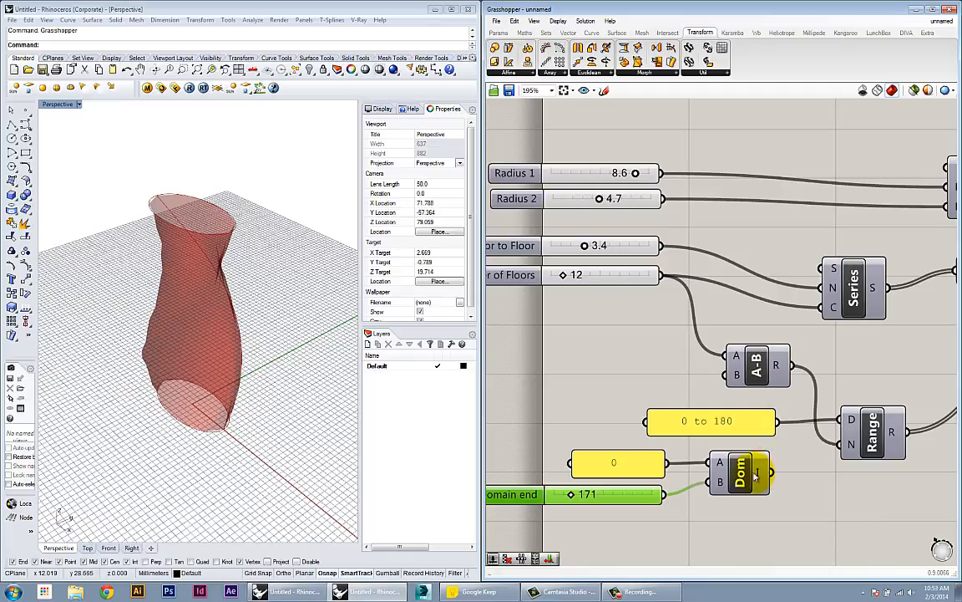
scroll(768, 481, "down", 2)
left_click_drag(783, 478, 817, 444)
left_click(749, 446)
key("Delete")
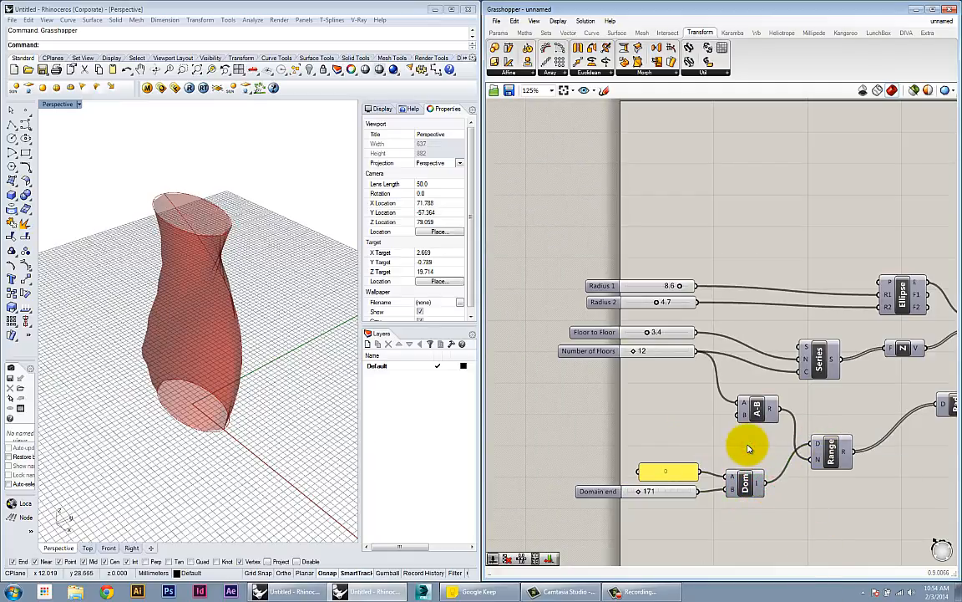
Set the Domain end slider to 203 and check the tower's twist in the Perspective viewport.
right_click_drag(659, 499, 623, 494)
mouse_move(603, 488)
left_mouse_down()
mouse_move(626, 485)
mouse_move(606, 484)
left_mouse_up()
mouse_move(233, 432)
right_mouse_down()
mouse_move(263, 390)
mouse_move(232, 436)
right_mouse_up()
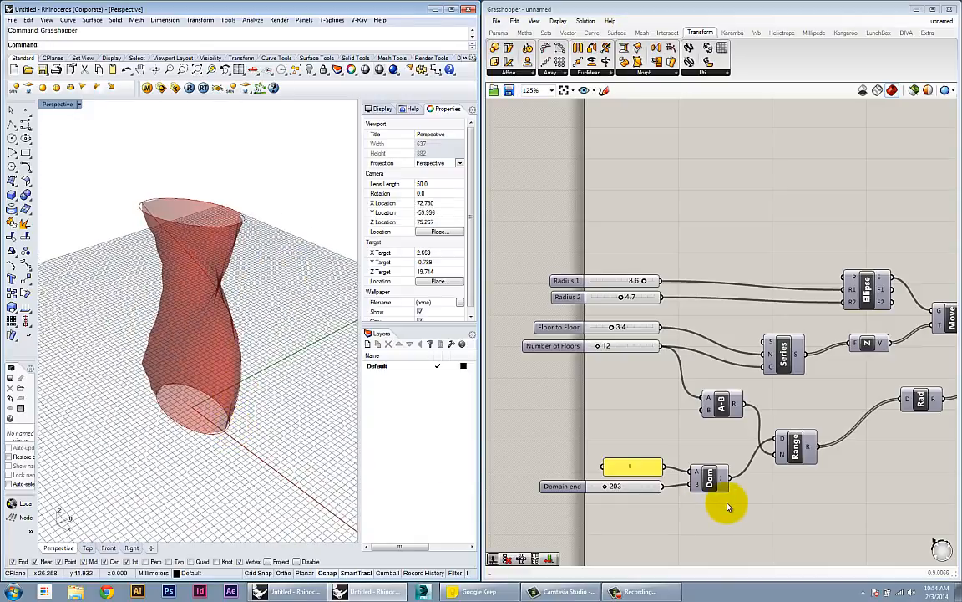